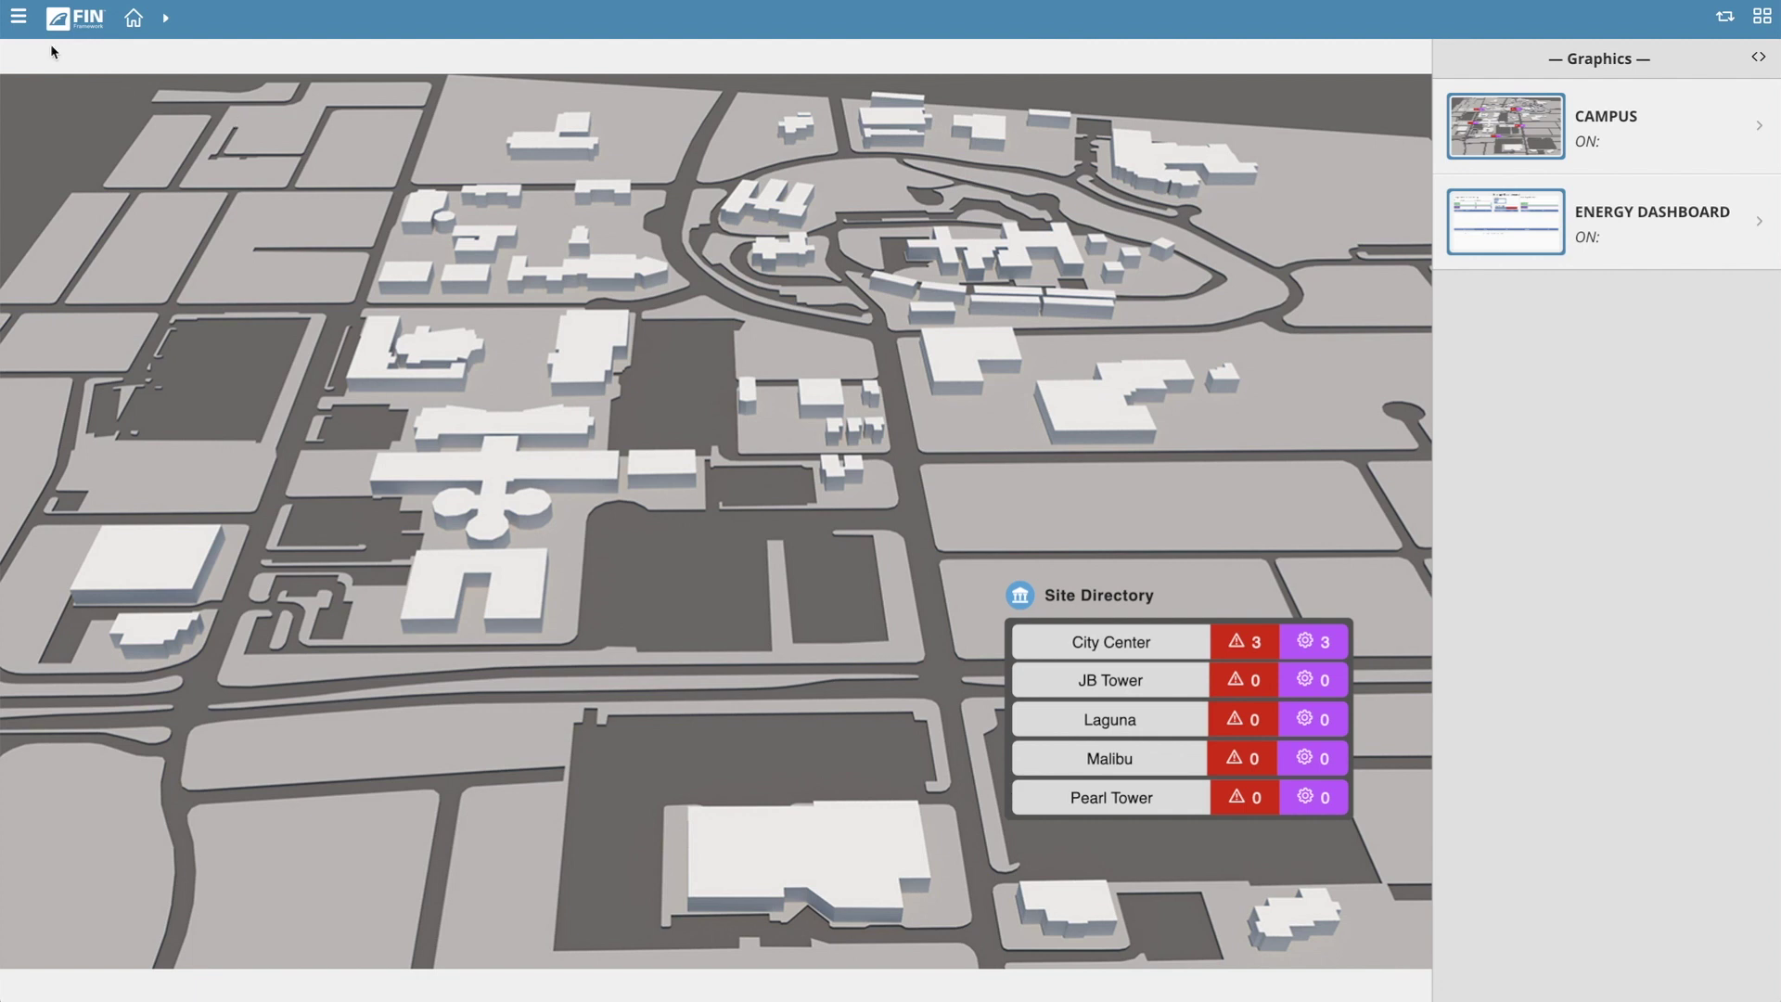
Step: Open the End User Apps panel over the campus map from the hamburger menu
{"action": "left_click", "coordinate": [17, 23]}
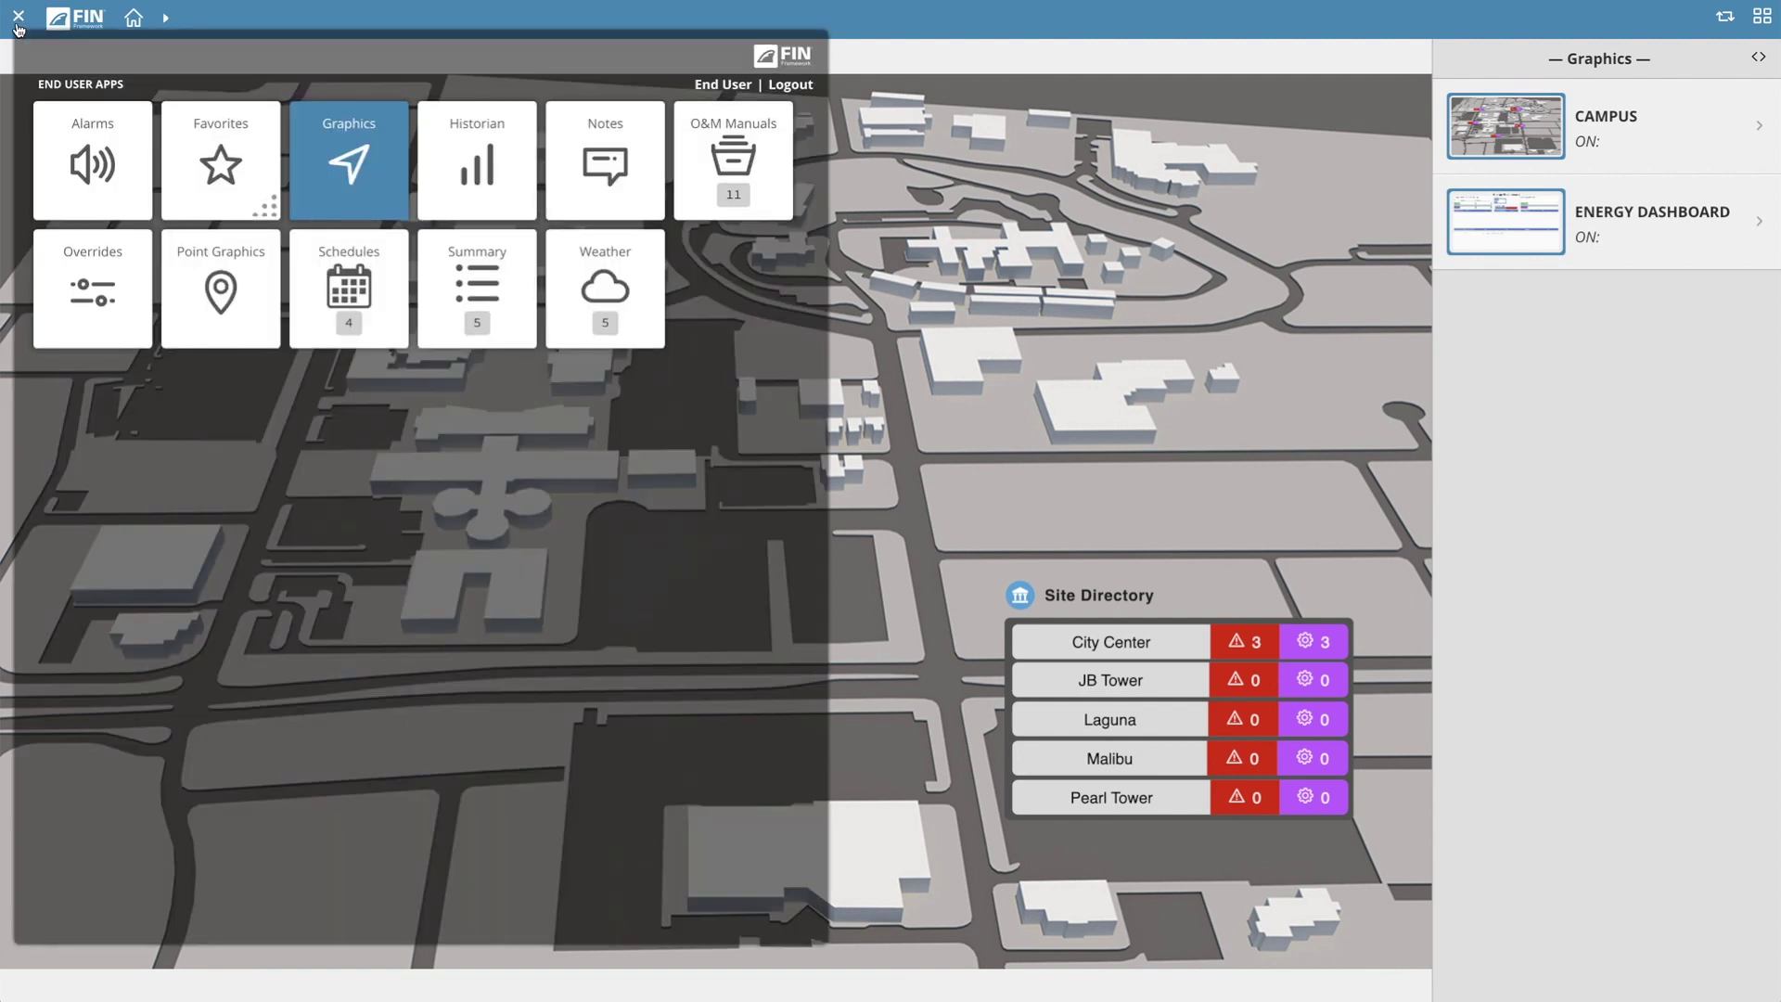
Step: Load the Alarms app in the right sidebar, listing the Vav-03, Vav-07 and Vav-09 alarms
{"action": "left_click", "coordinate": [134, 195]}
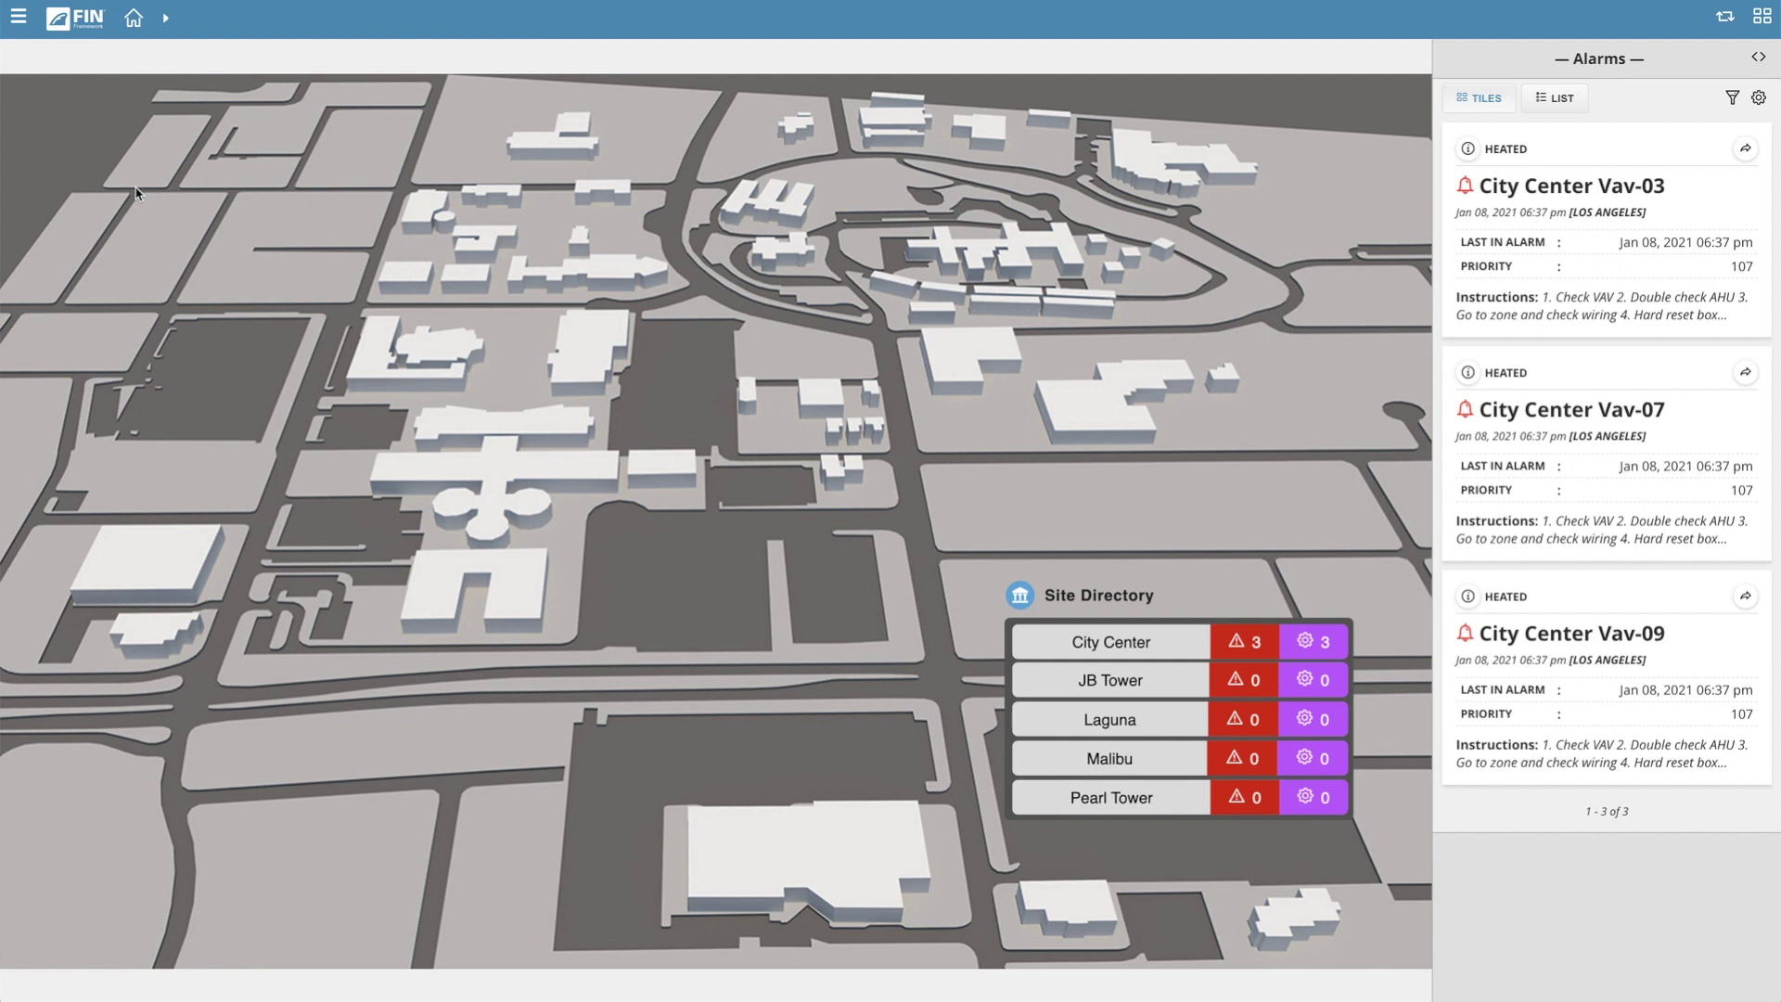
{"action": "left_click", "coordinate": [168, 19]}
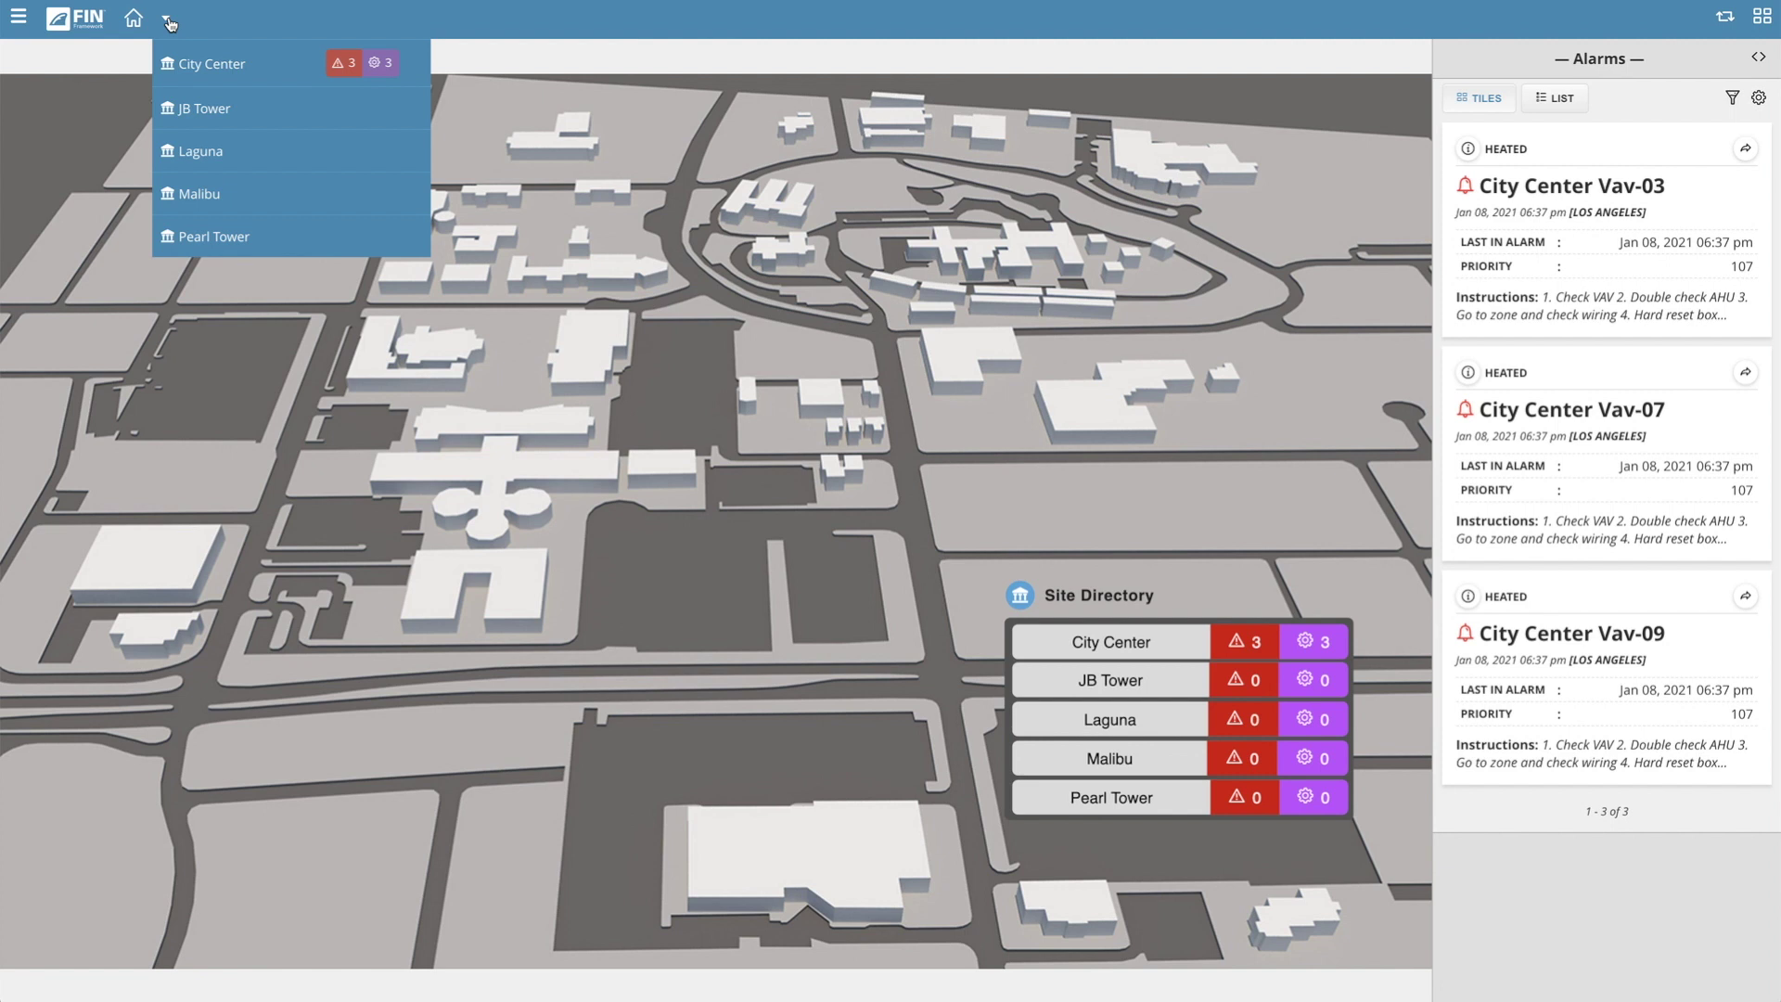
Step: Navigate the breadcrumb to City Center Floor 1, briefly visit Vav-03, then return to Floor 1
{"action": "left_click", "coordinate": [276, 71]}
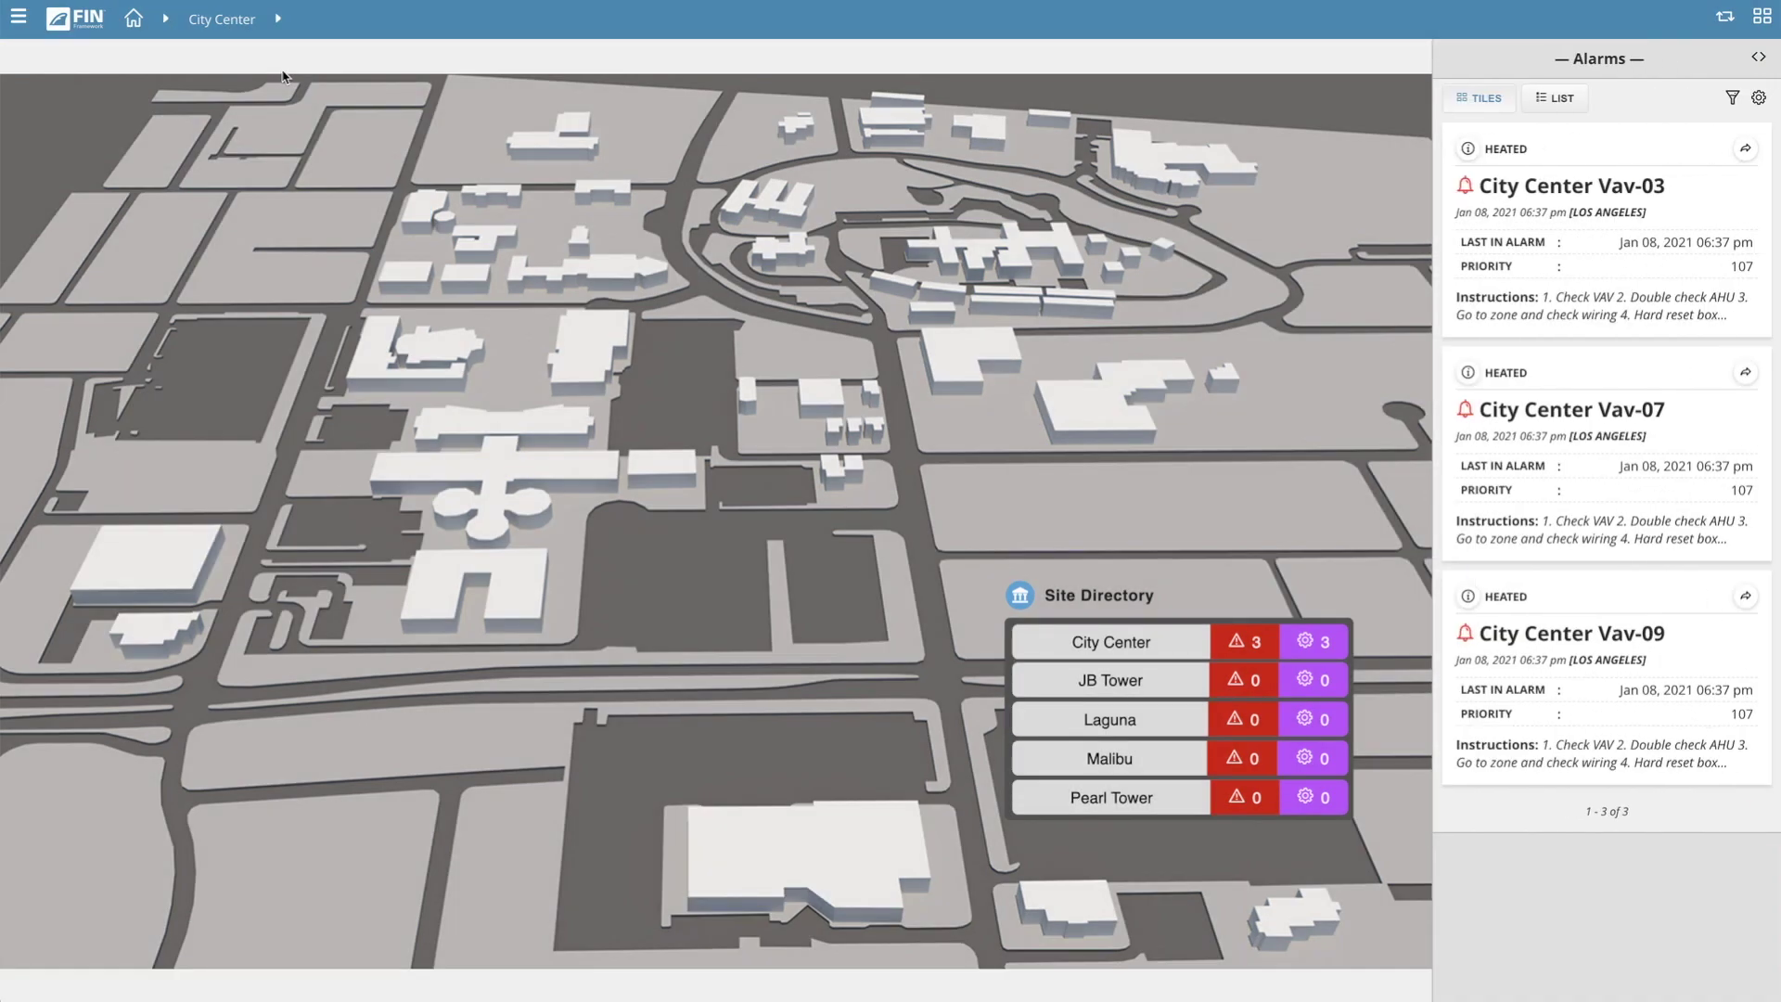
{"action": "left_click", "coordinate": [280, 22]}
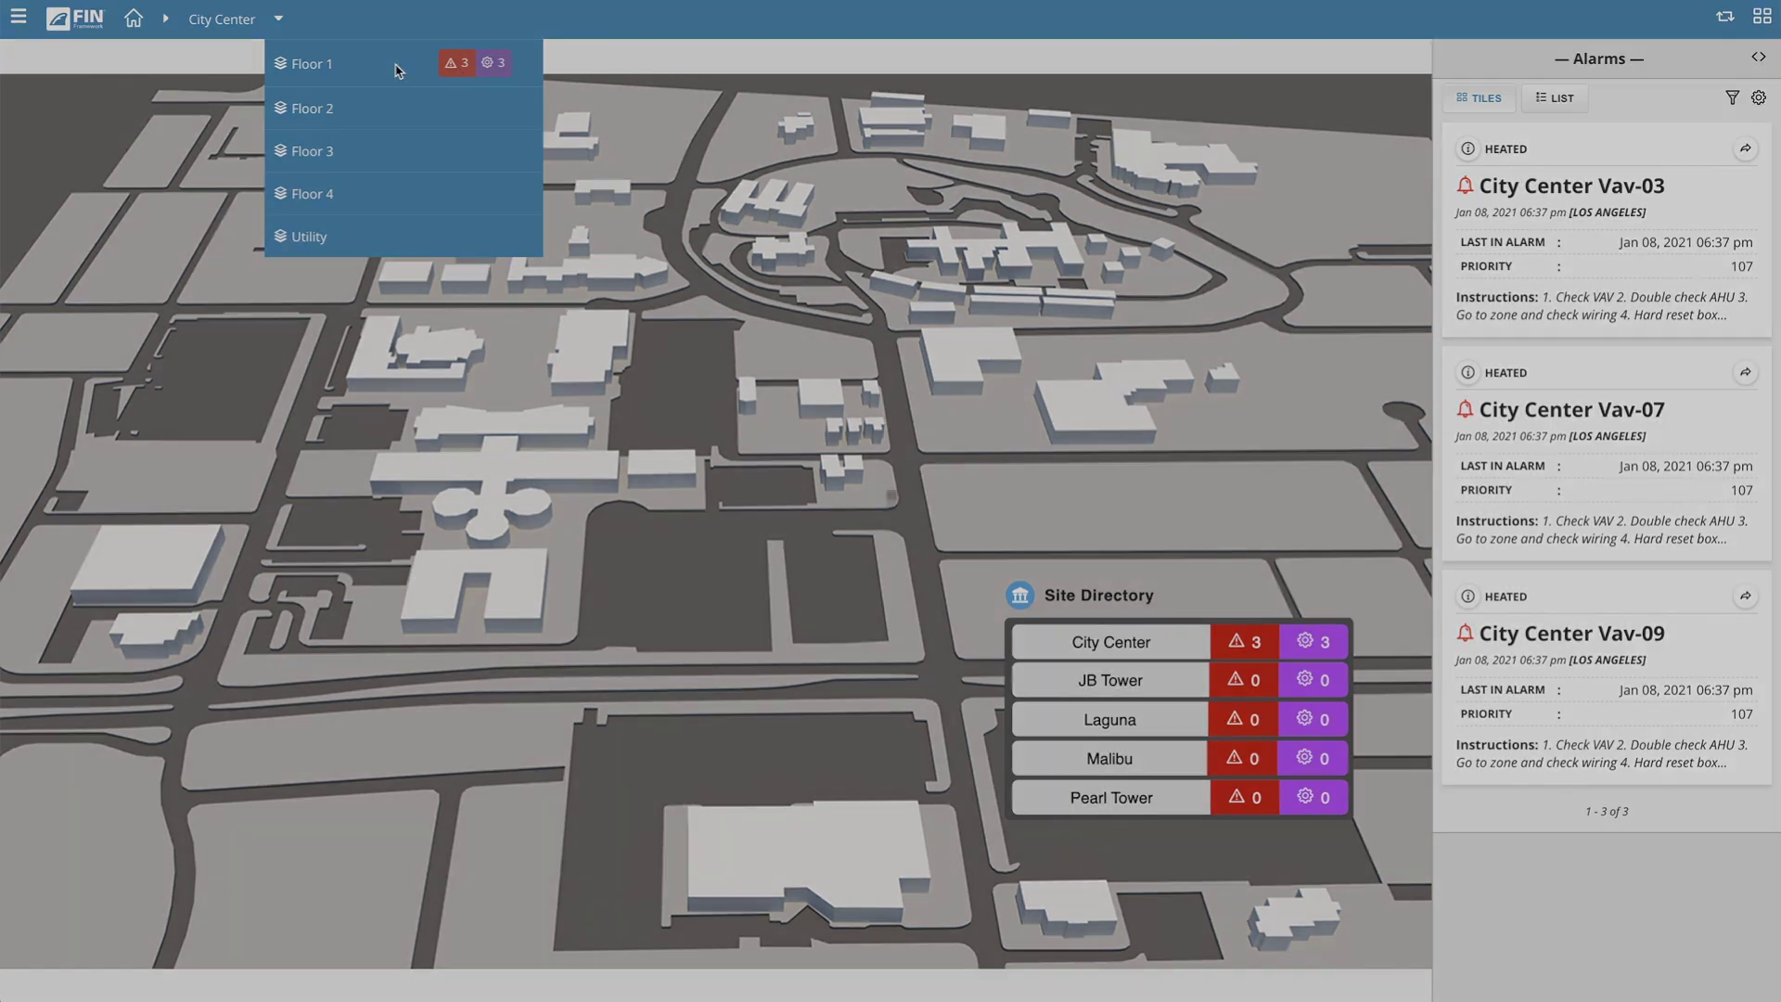
{"action": "left_click", "coordinate": [399, 67]}
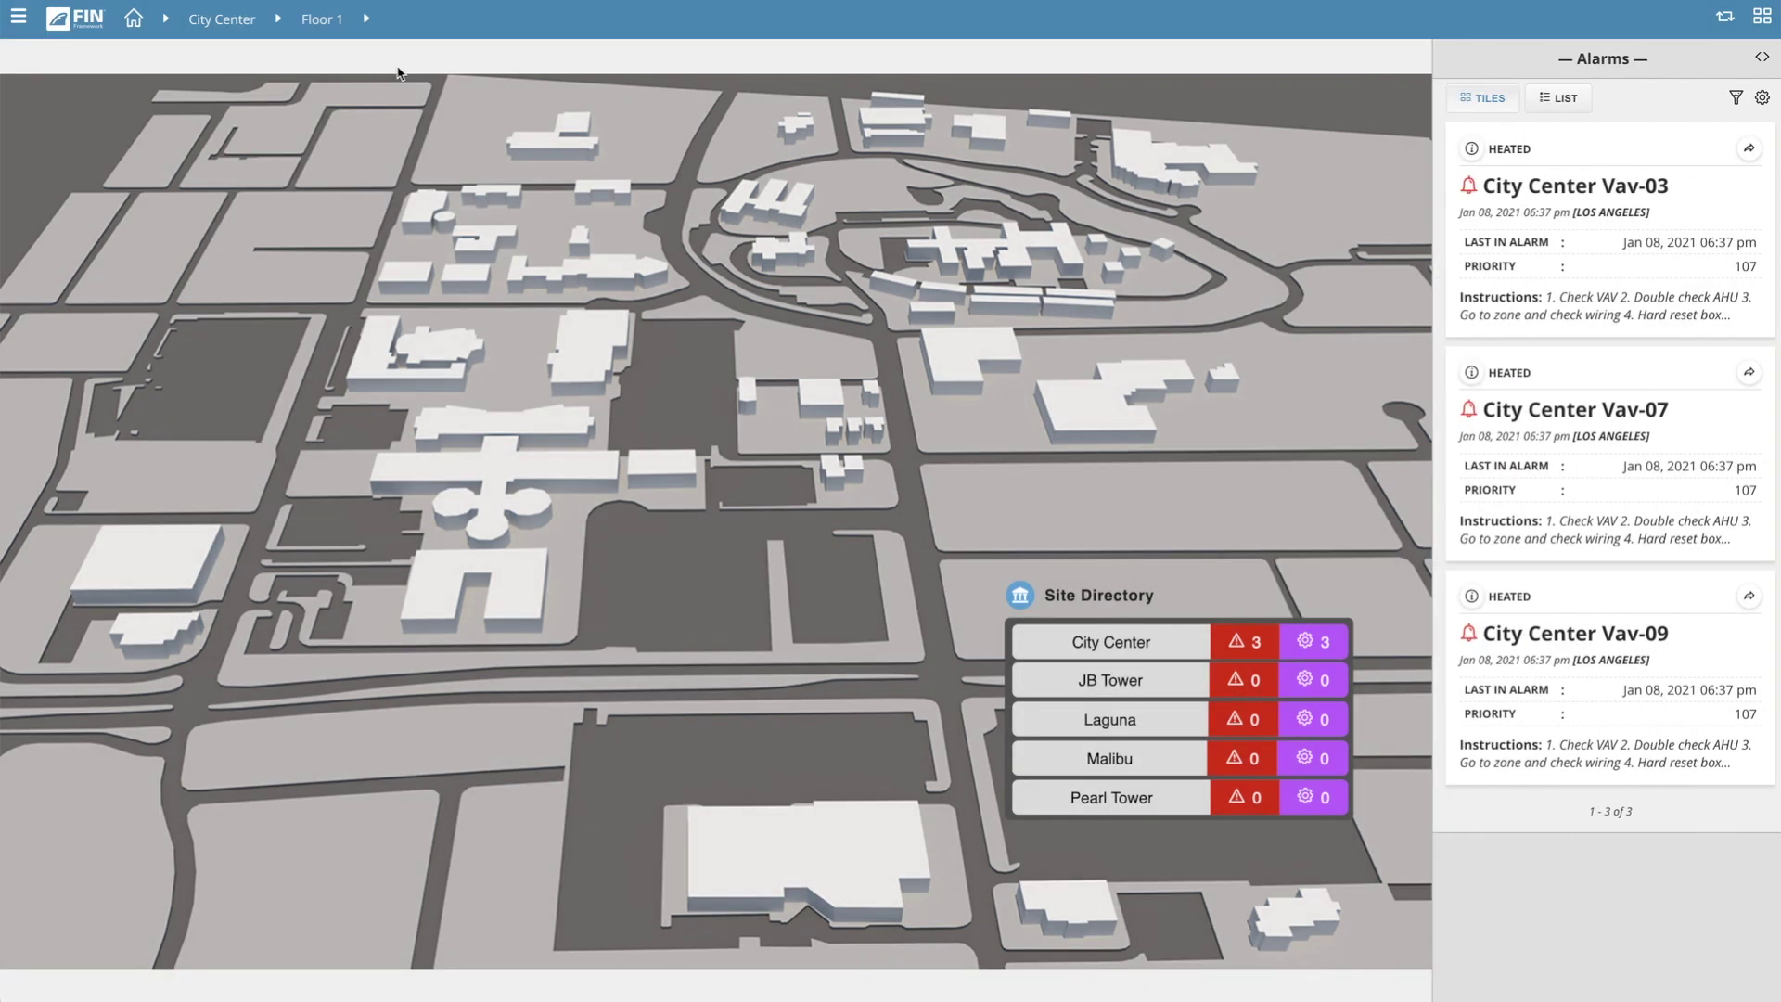
{"action": "left_click", "coordinate": [367, 21]}
{"action": "left_click", "coordinate": [487, 222]}
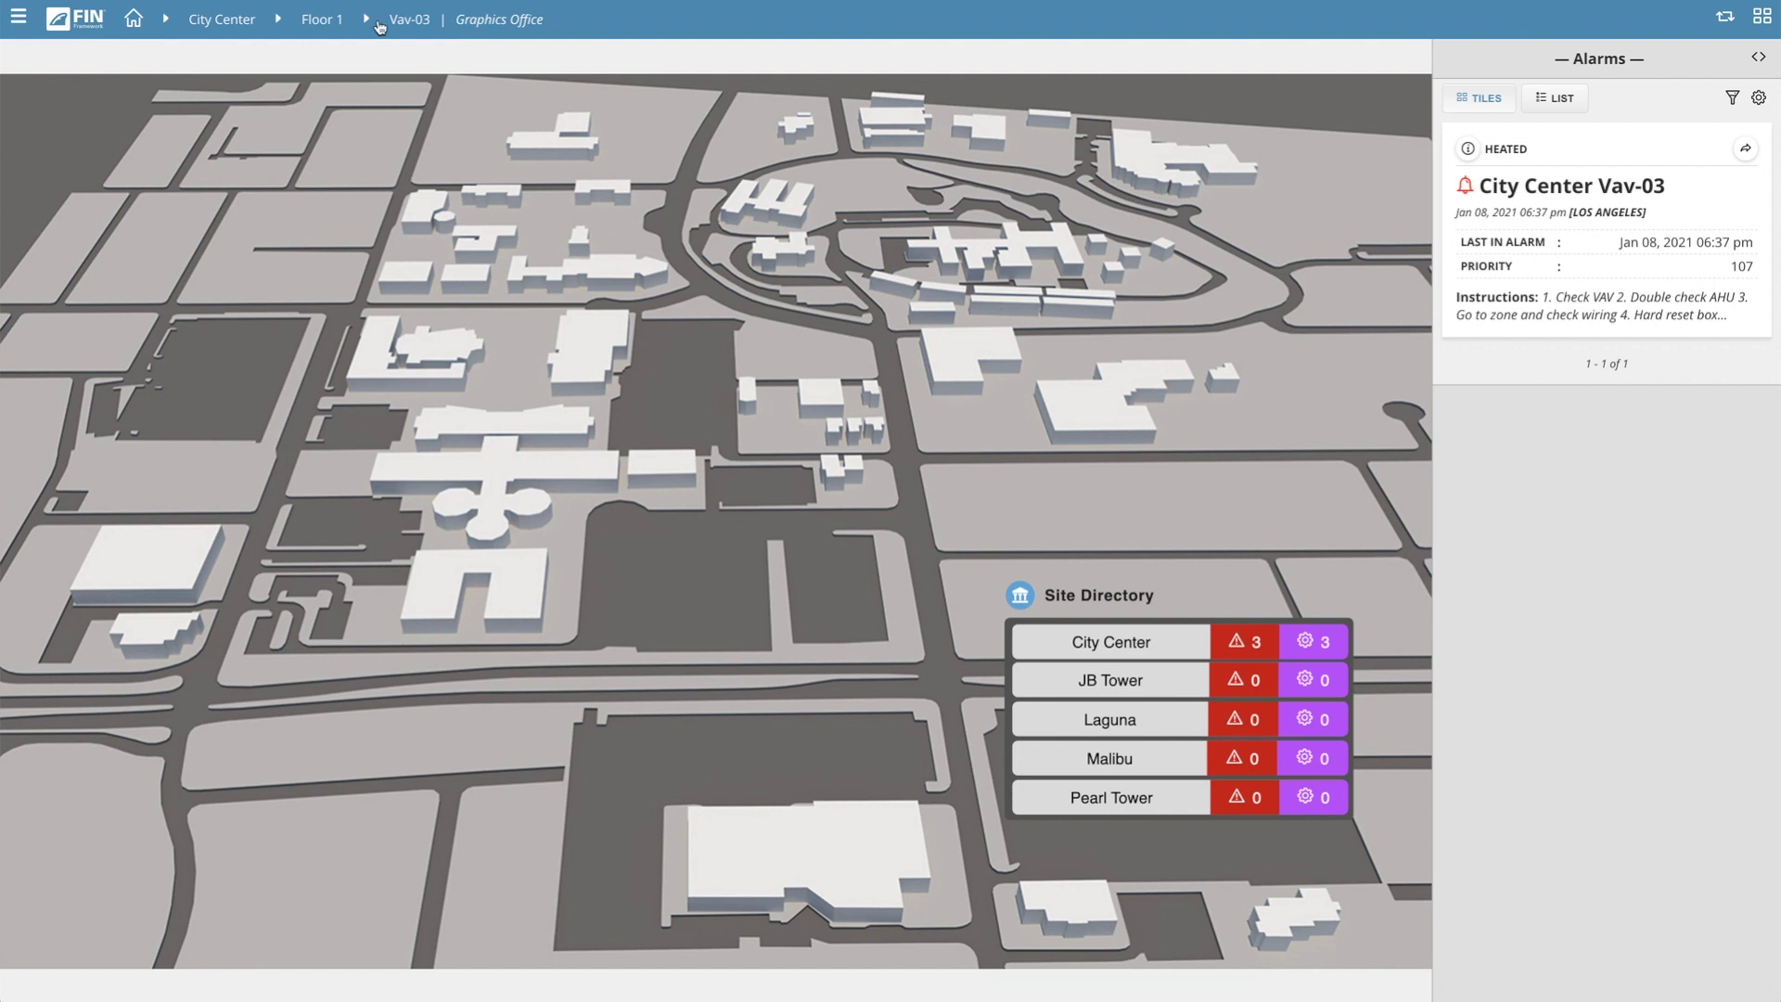
{"action": "left_click", "coordinate": [326, 22]}
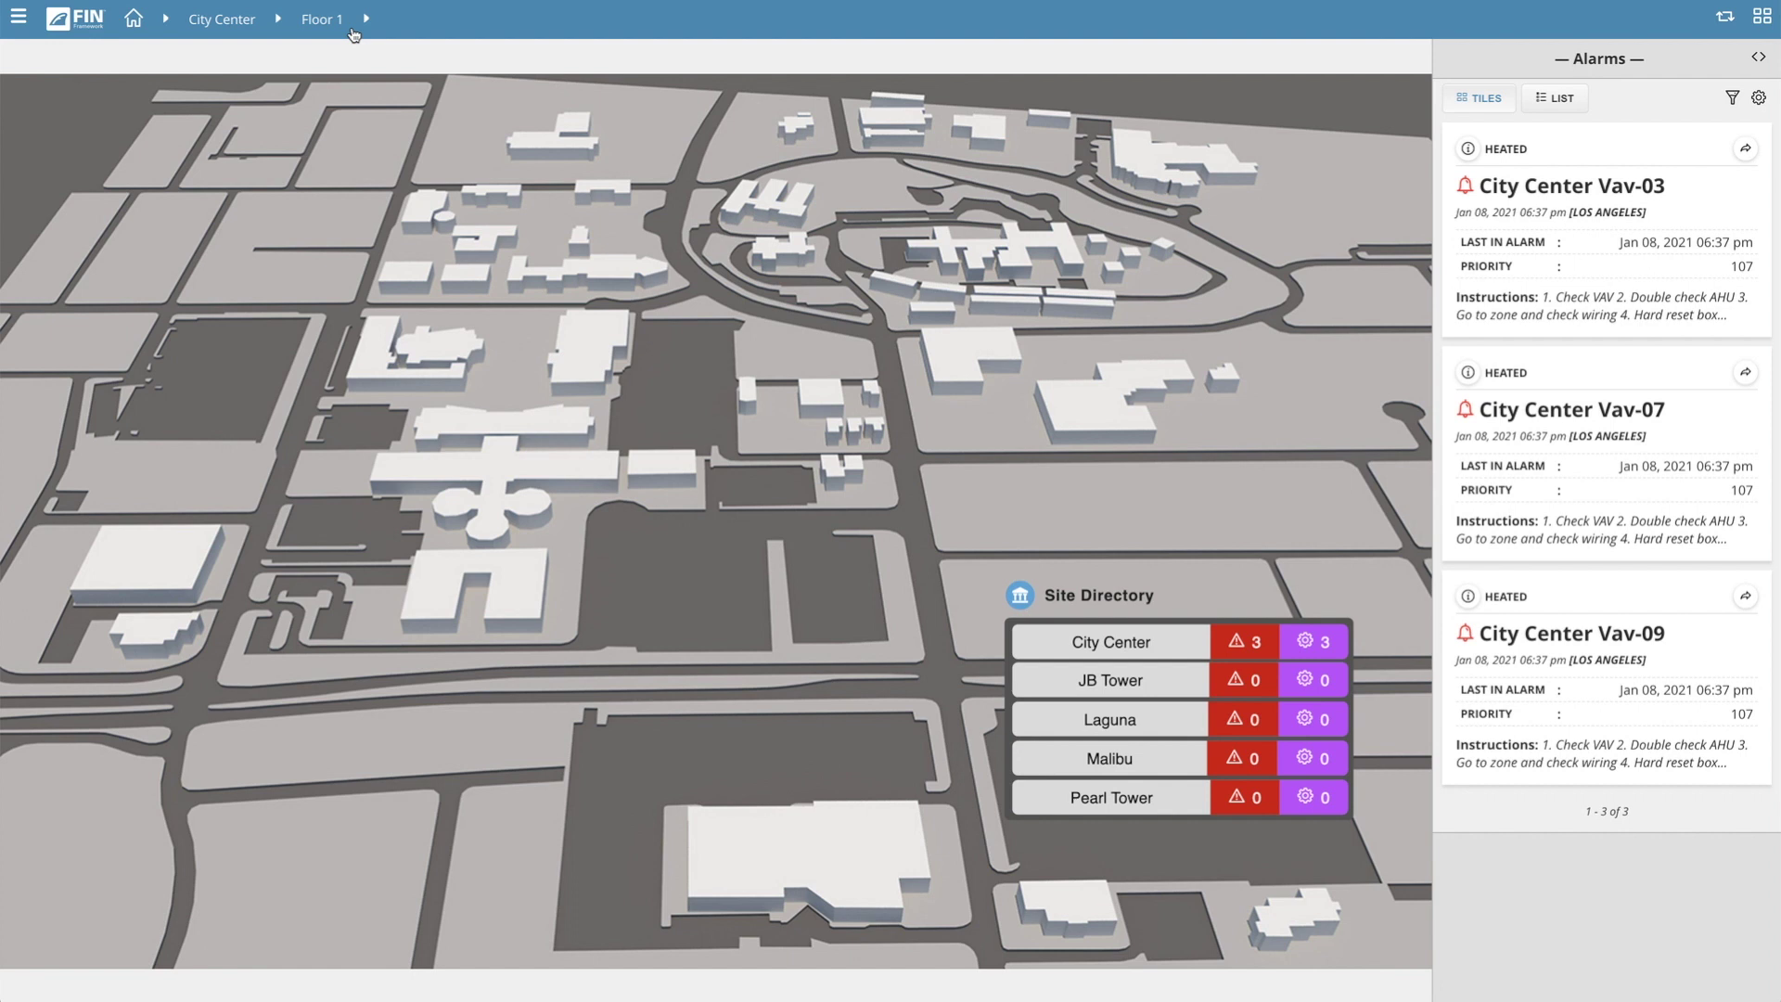
Step: Expand Alarms to fill the workspace, close the sidebar, and keep tiles view after trying list view
{"action": "left_click", "coordinate": [1759, 61]}
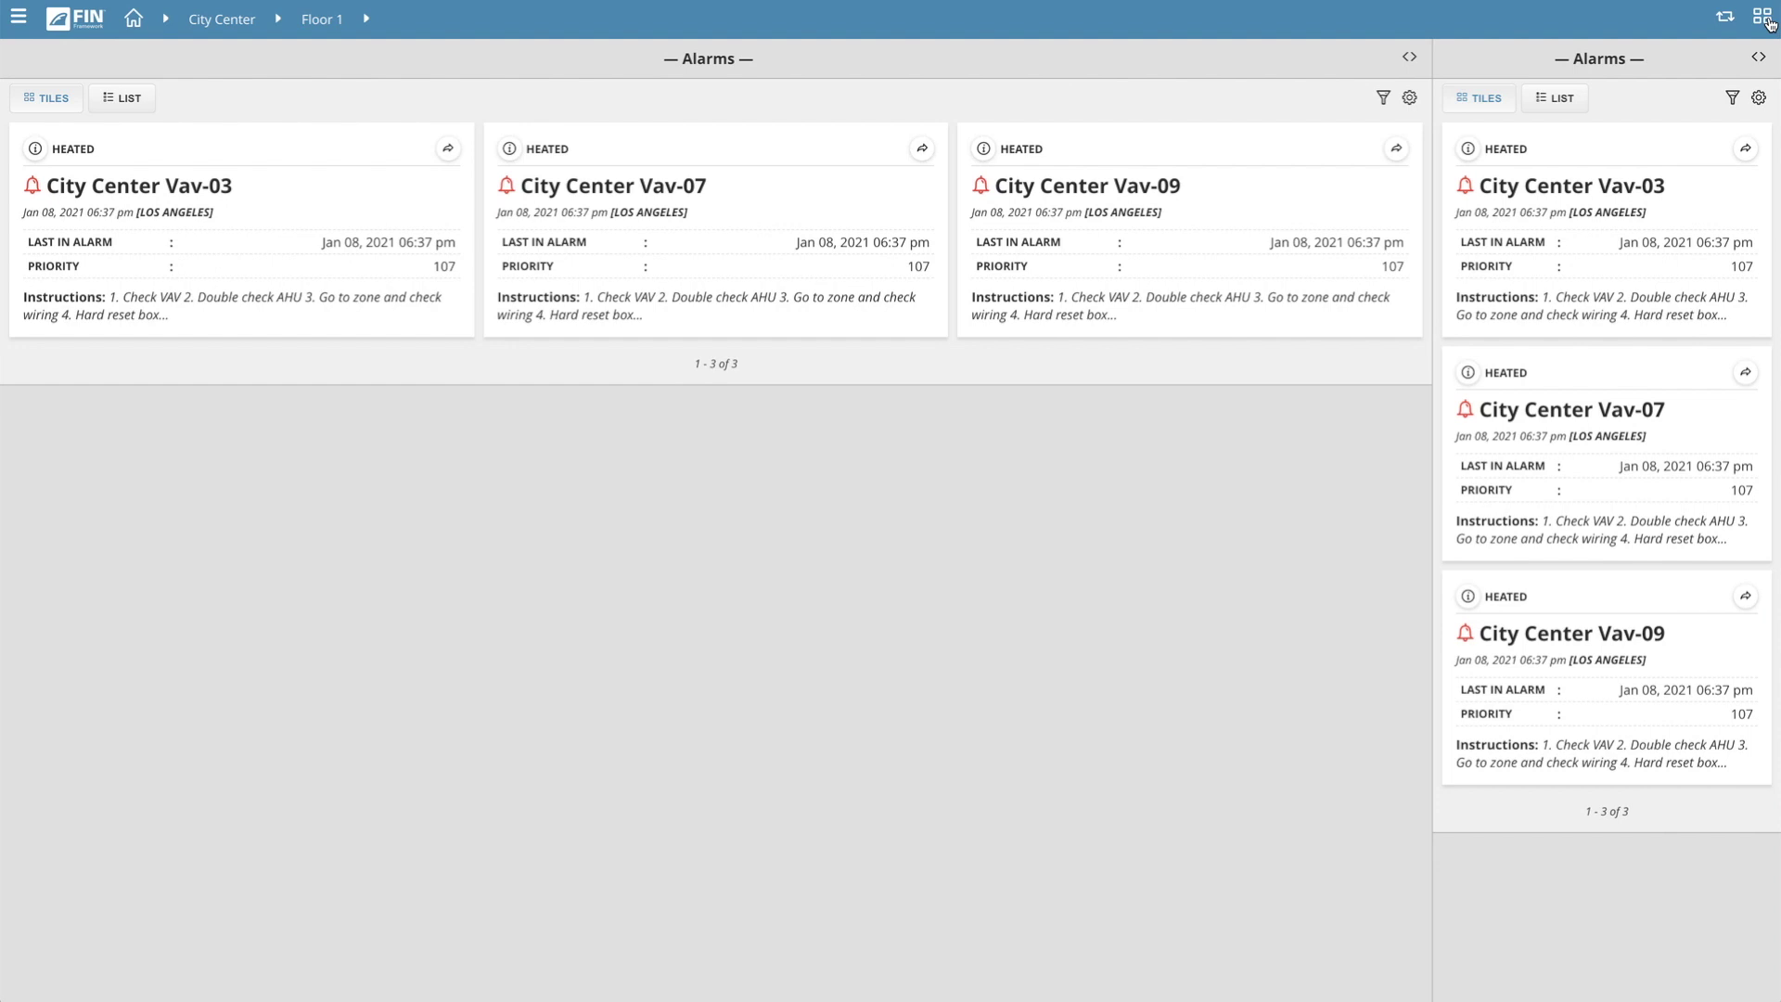
{"action": "left_click", "coordinate": [1765, 18]}
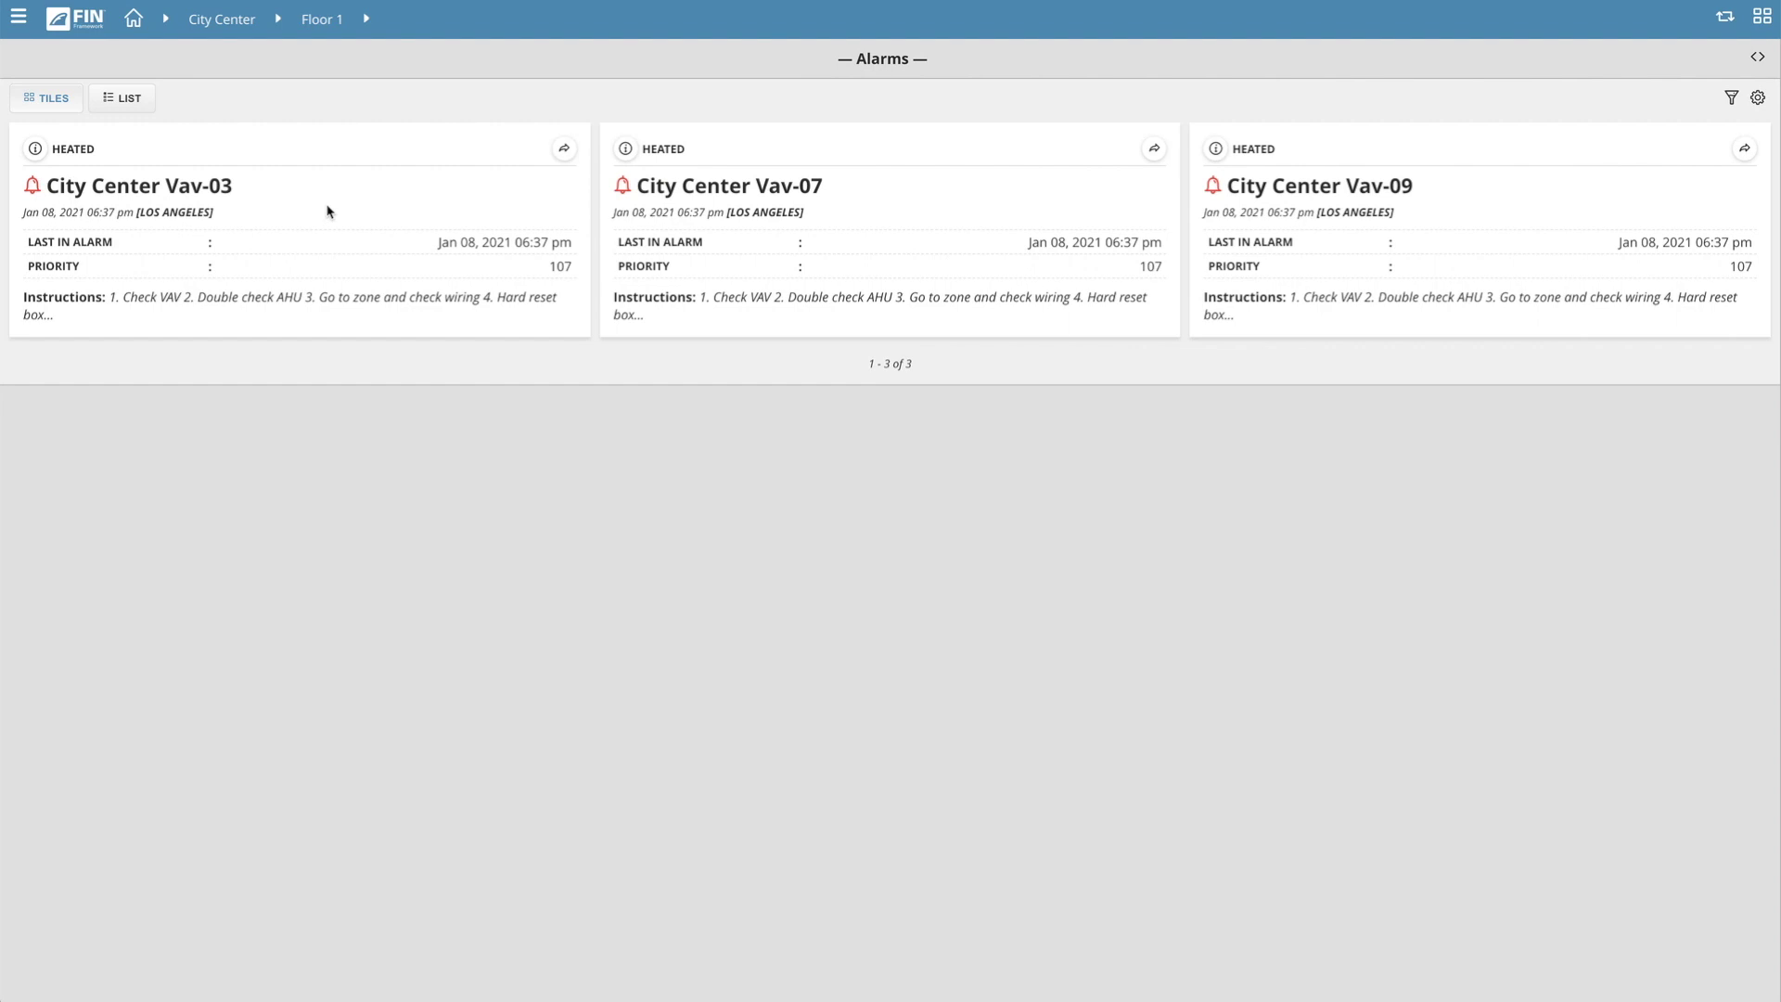
{"action": "left_click", "coordinate": [124, 100]}
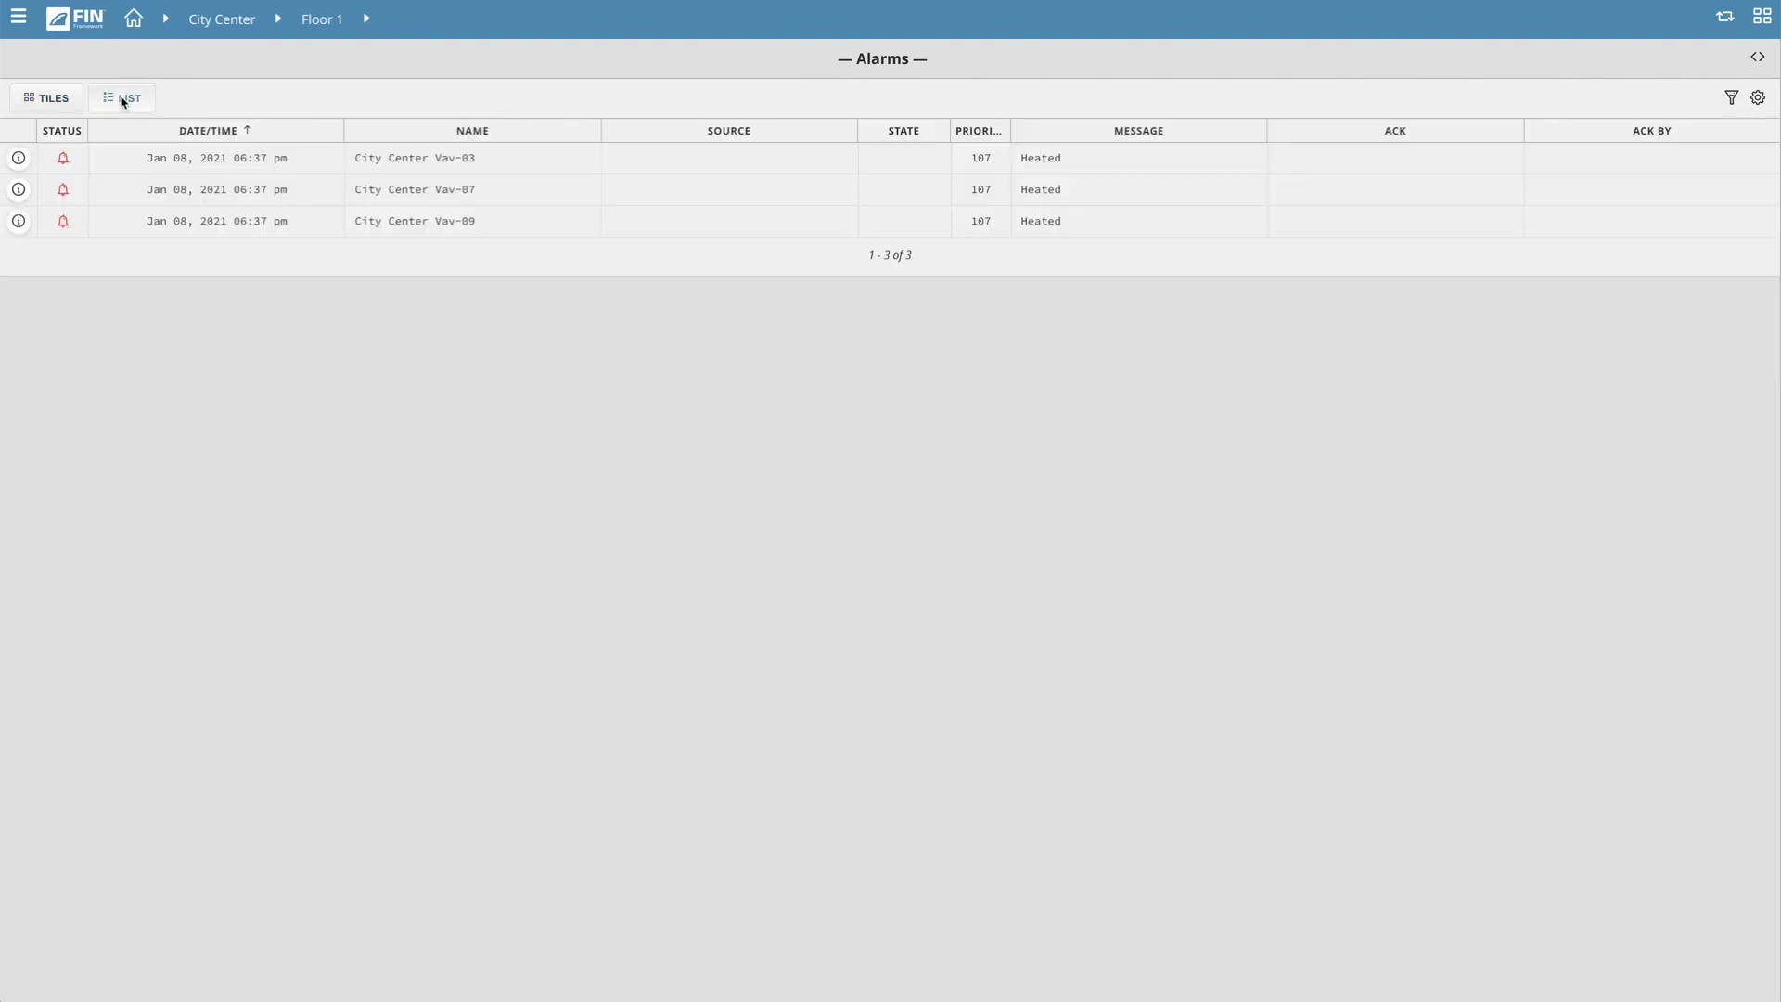
{"action": "left_click", "coordinate": [56, 102]}
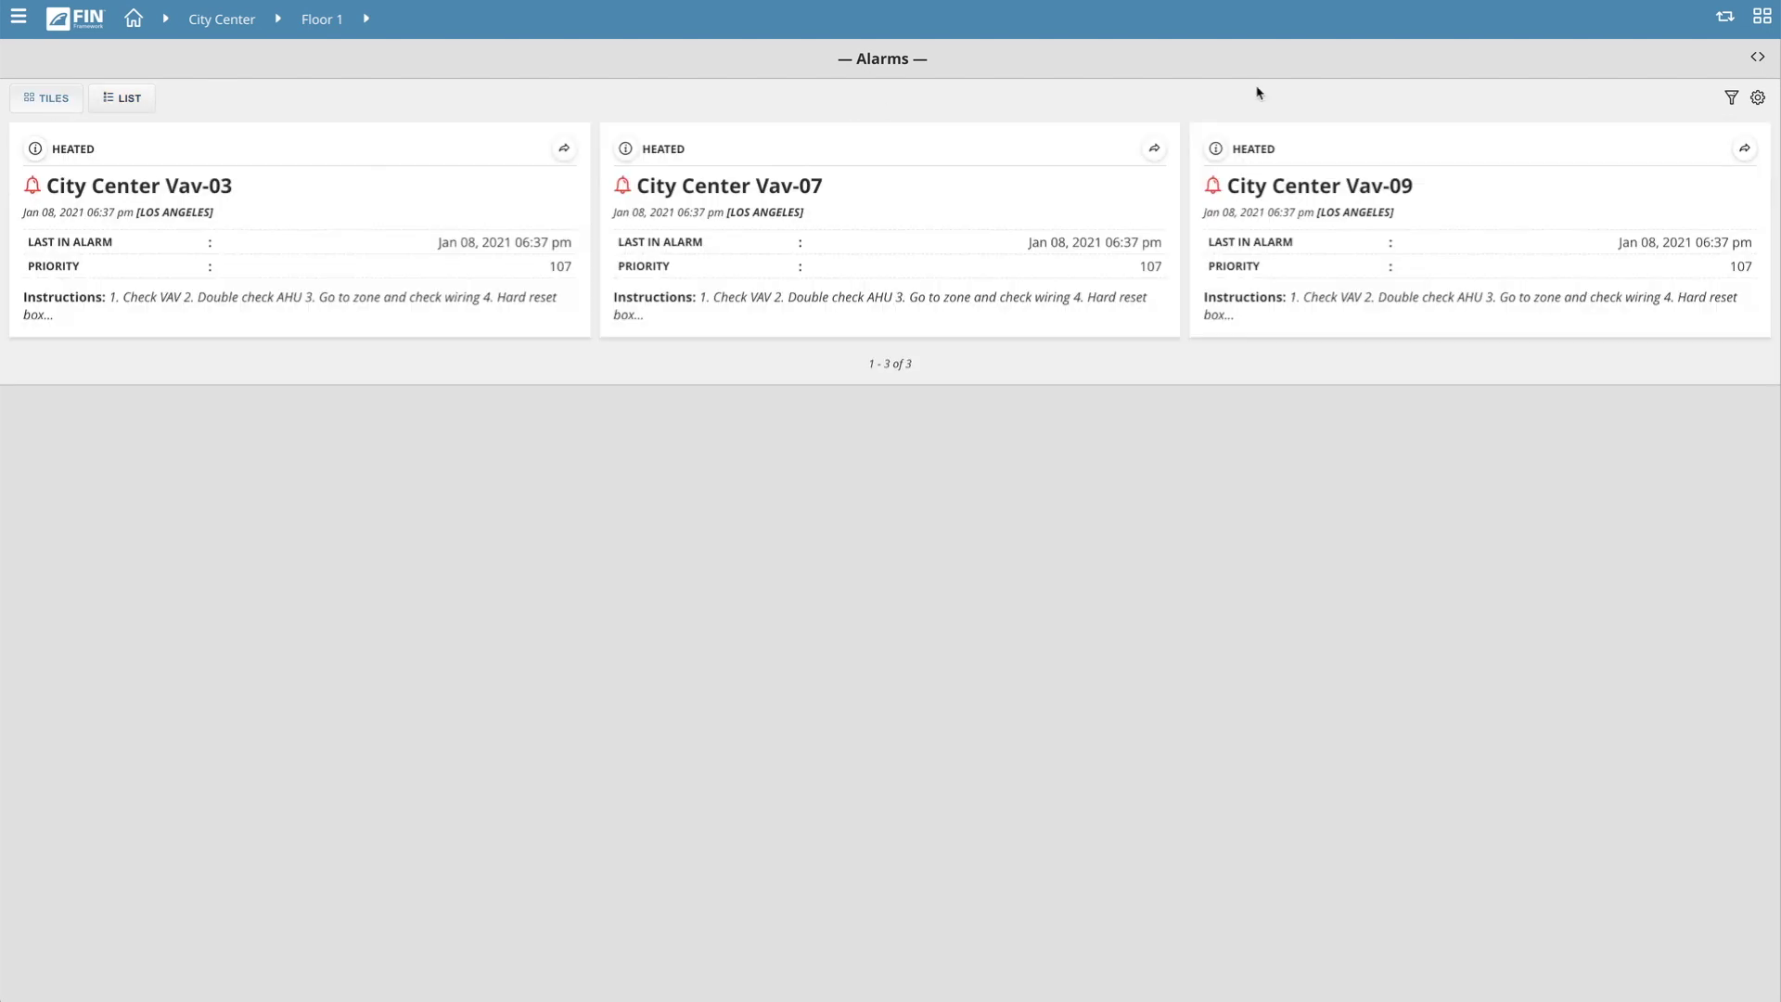
{"action": "left_click", "coordinate": [1731, 97]}
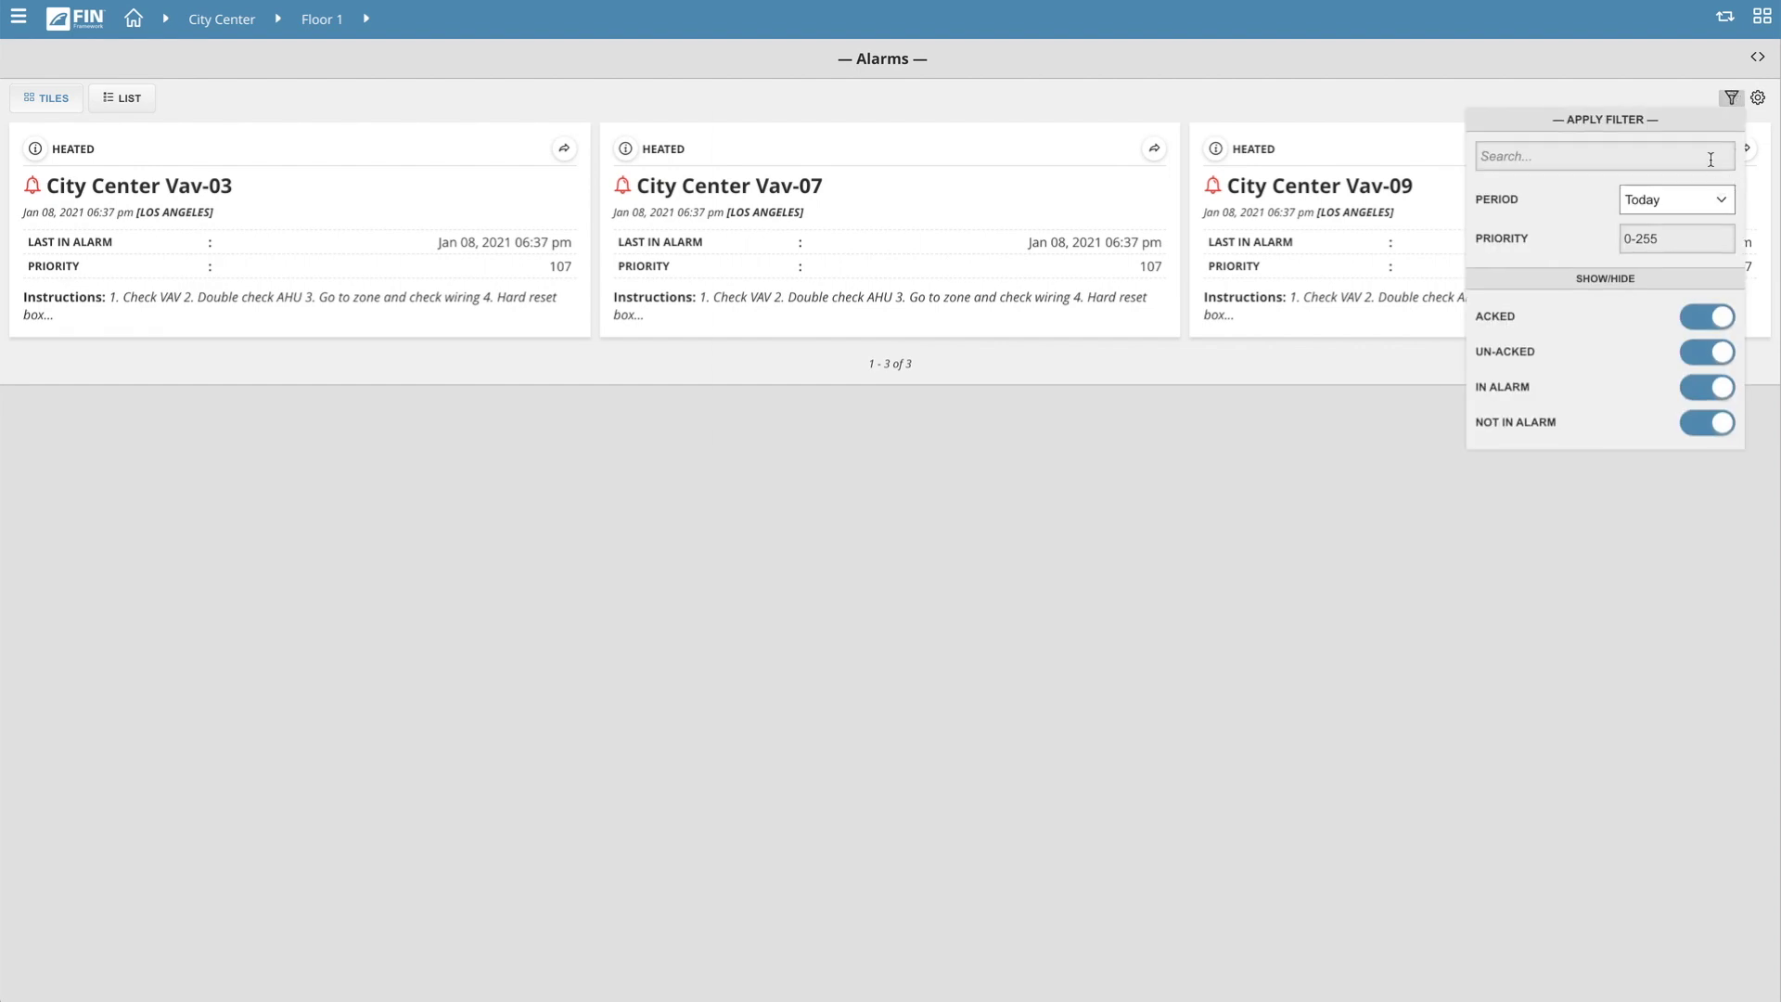
{"action": "left_click", "coordinate": [1711, 192]}
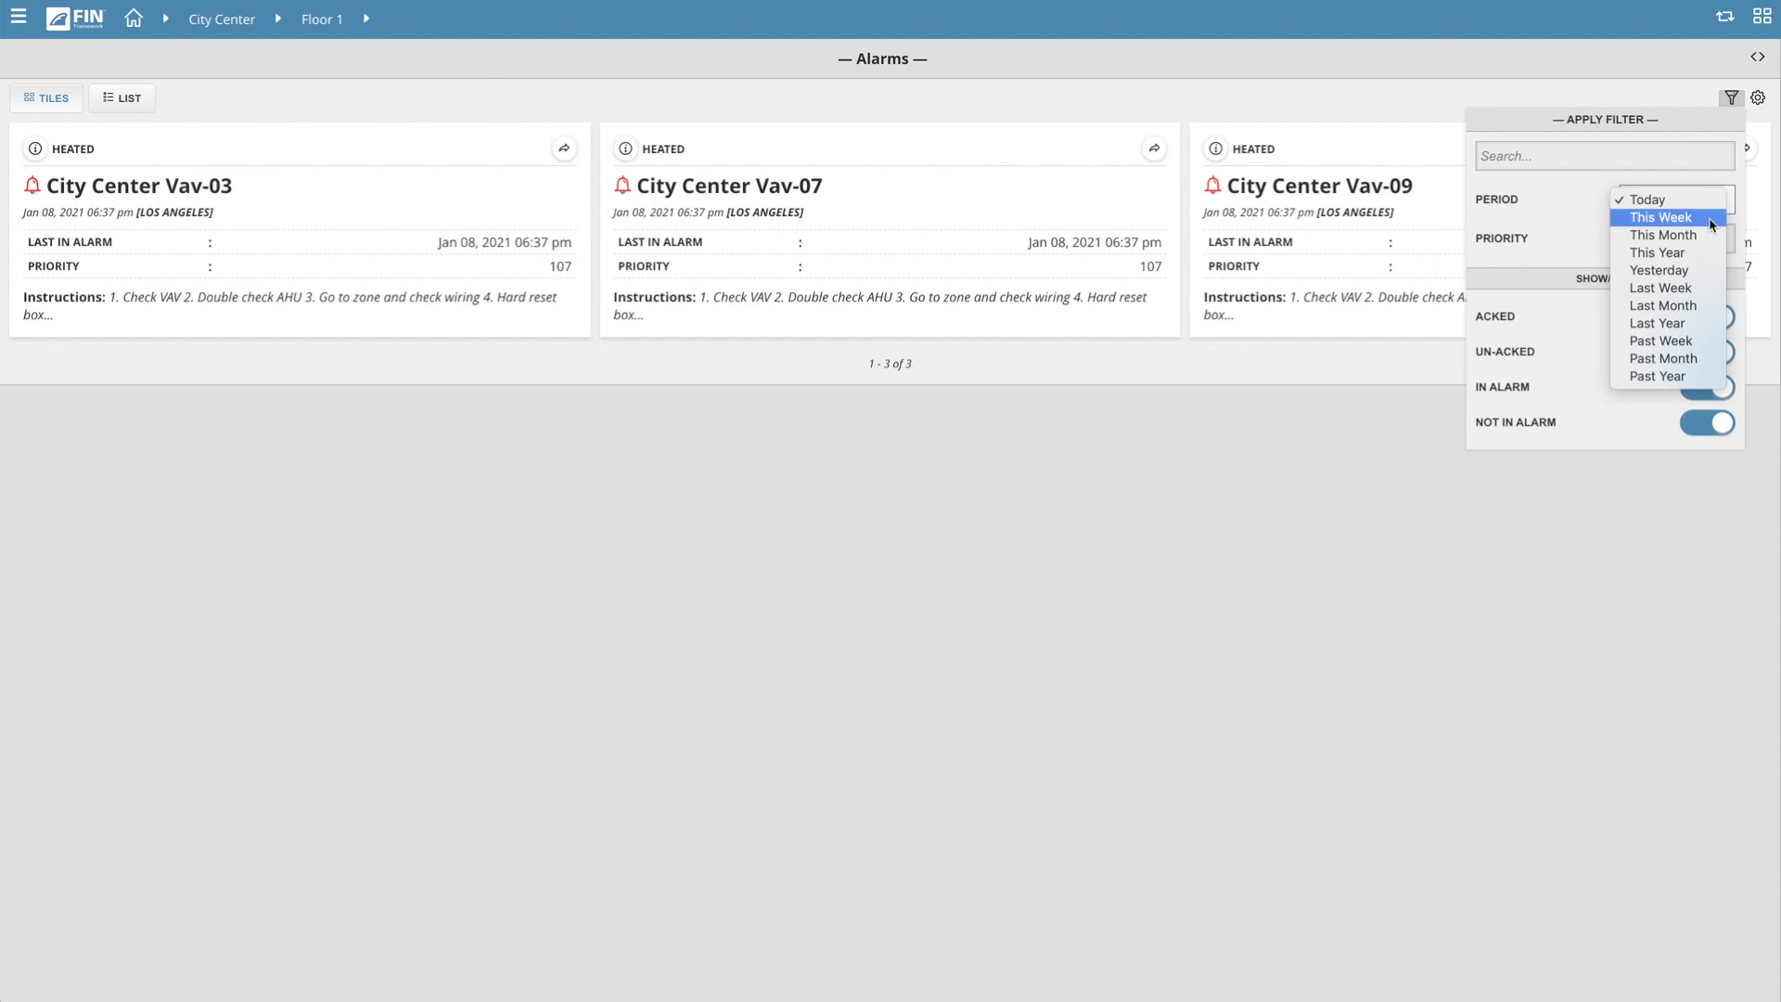
{"action": "left_click", "coordinate": [1568, 238]}
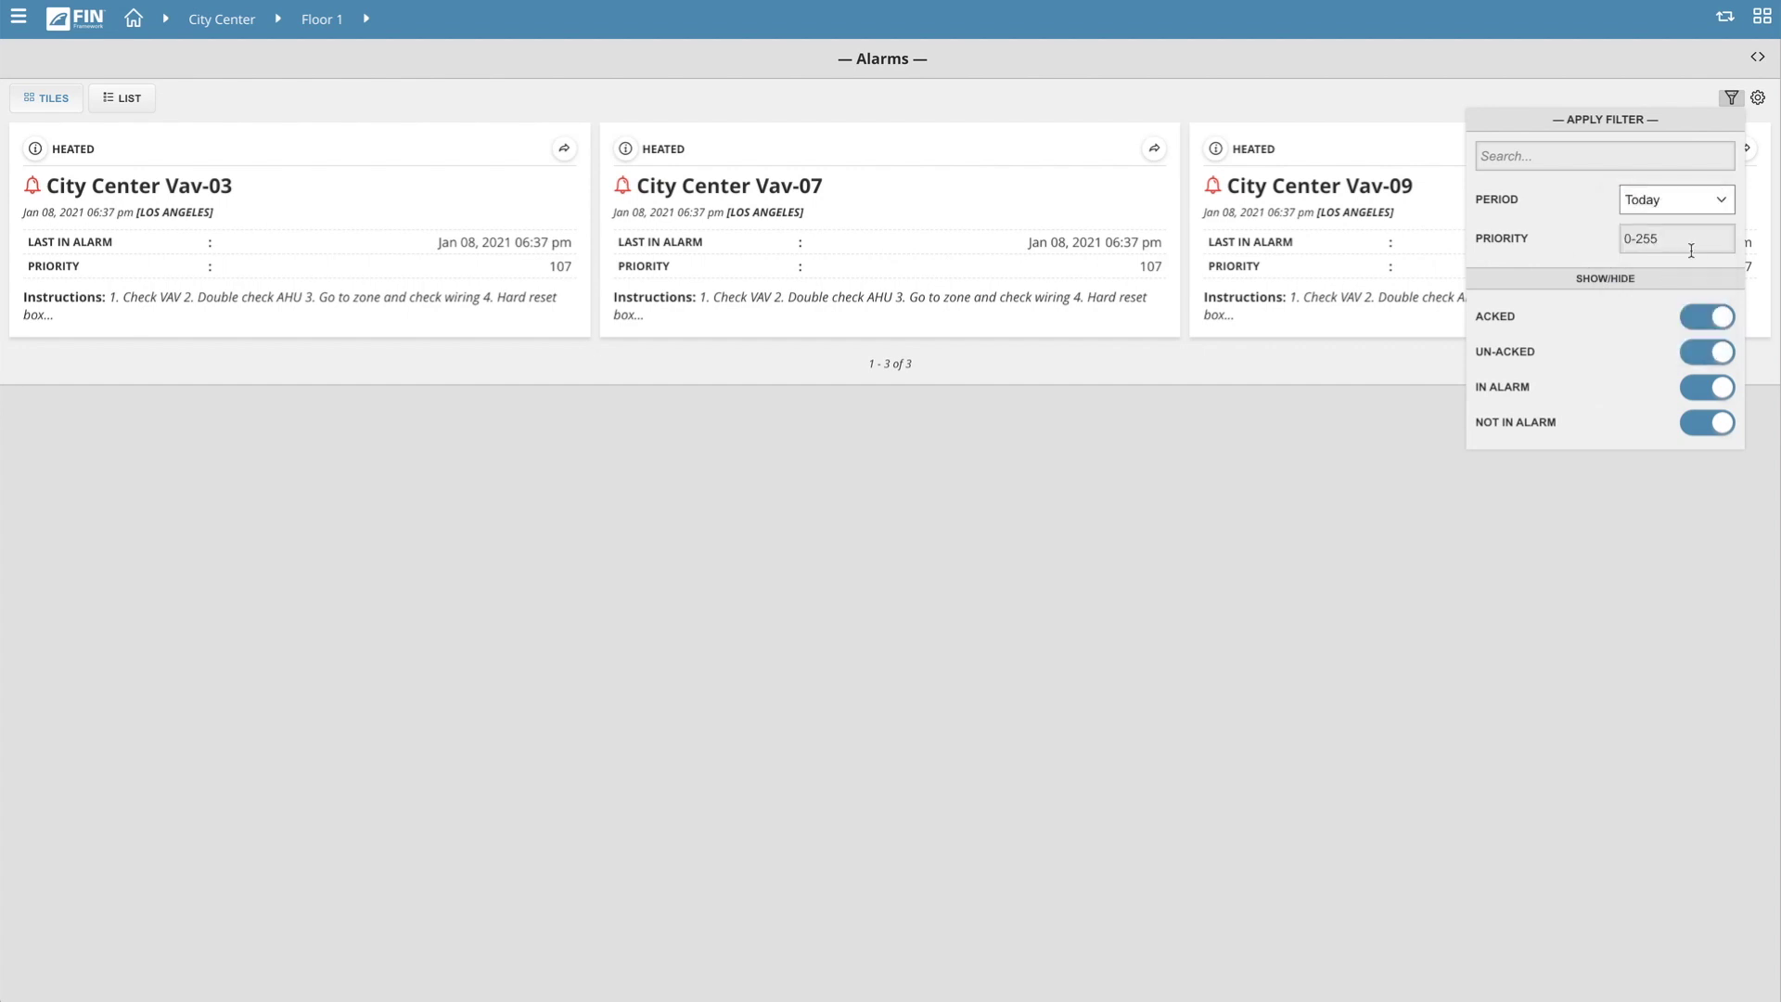
{"action": "left_click", "coordinate": [1713, 319]}
{"action": "left_click", "coordinate": [1713, 319]}
{"action": "left_click", "coordinate": [1703, 425]}
{"action": "left_click", "coordinate": [1703, 425]}
{"action": "left_click", "coordinate": [1708, 389]}
{"action": "left_click", "coordinate": [1708, 390]}
{"action": "left_click", "coordinate": [1731, 99]}
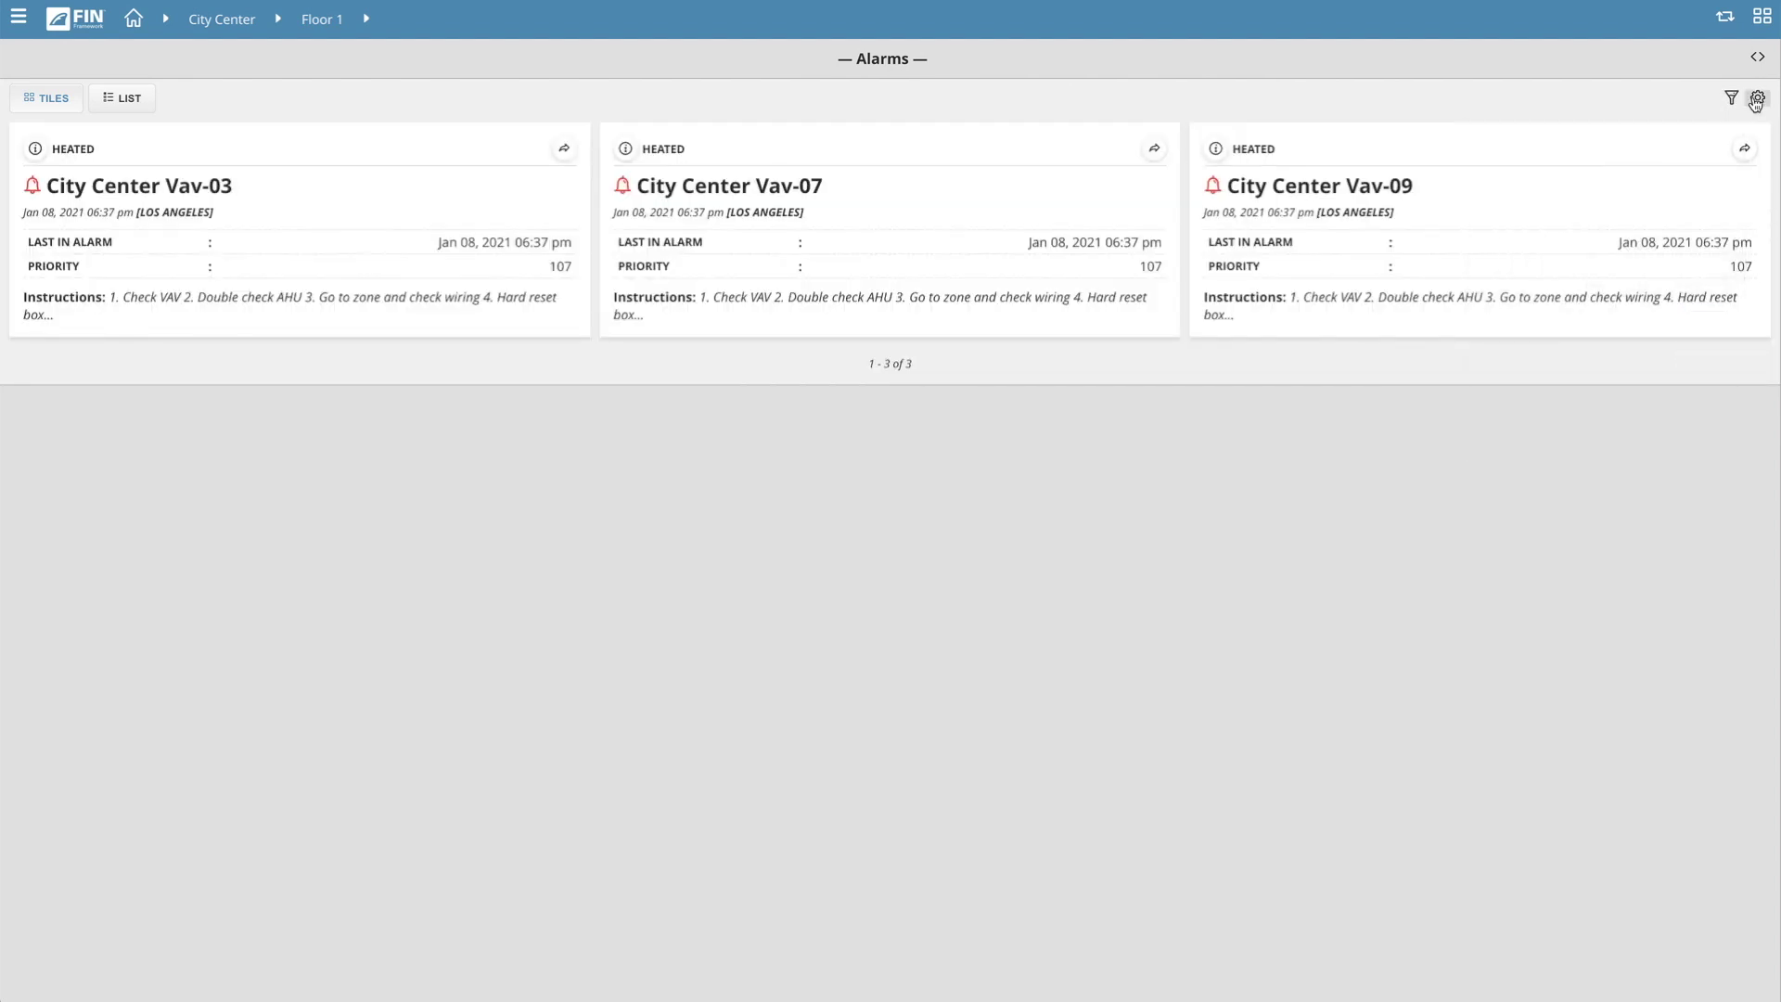
{"action": "left_click", "coordinate": [1756, 100]}
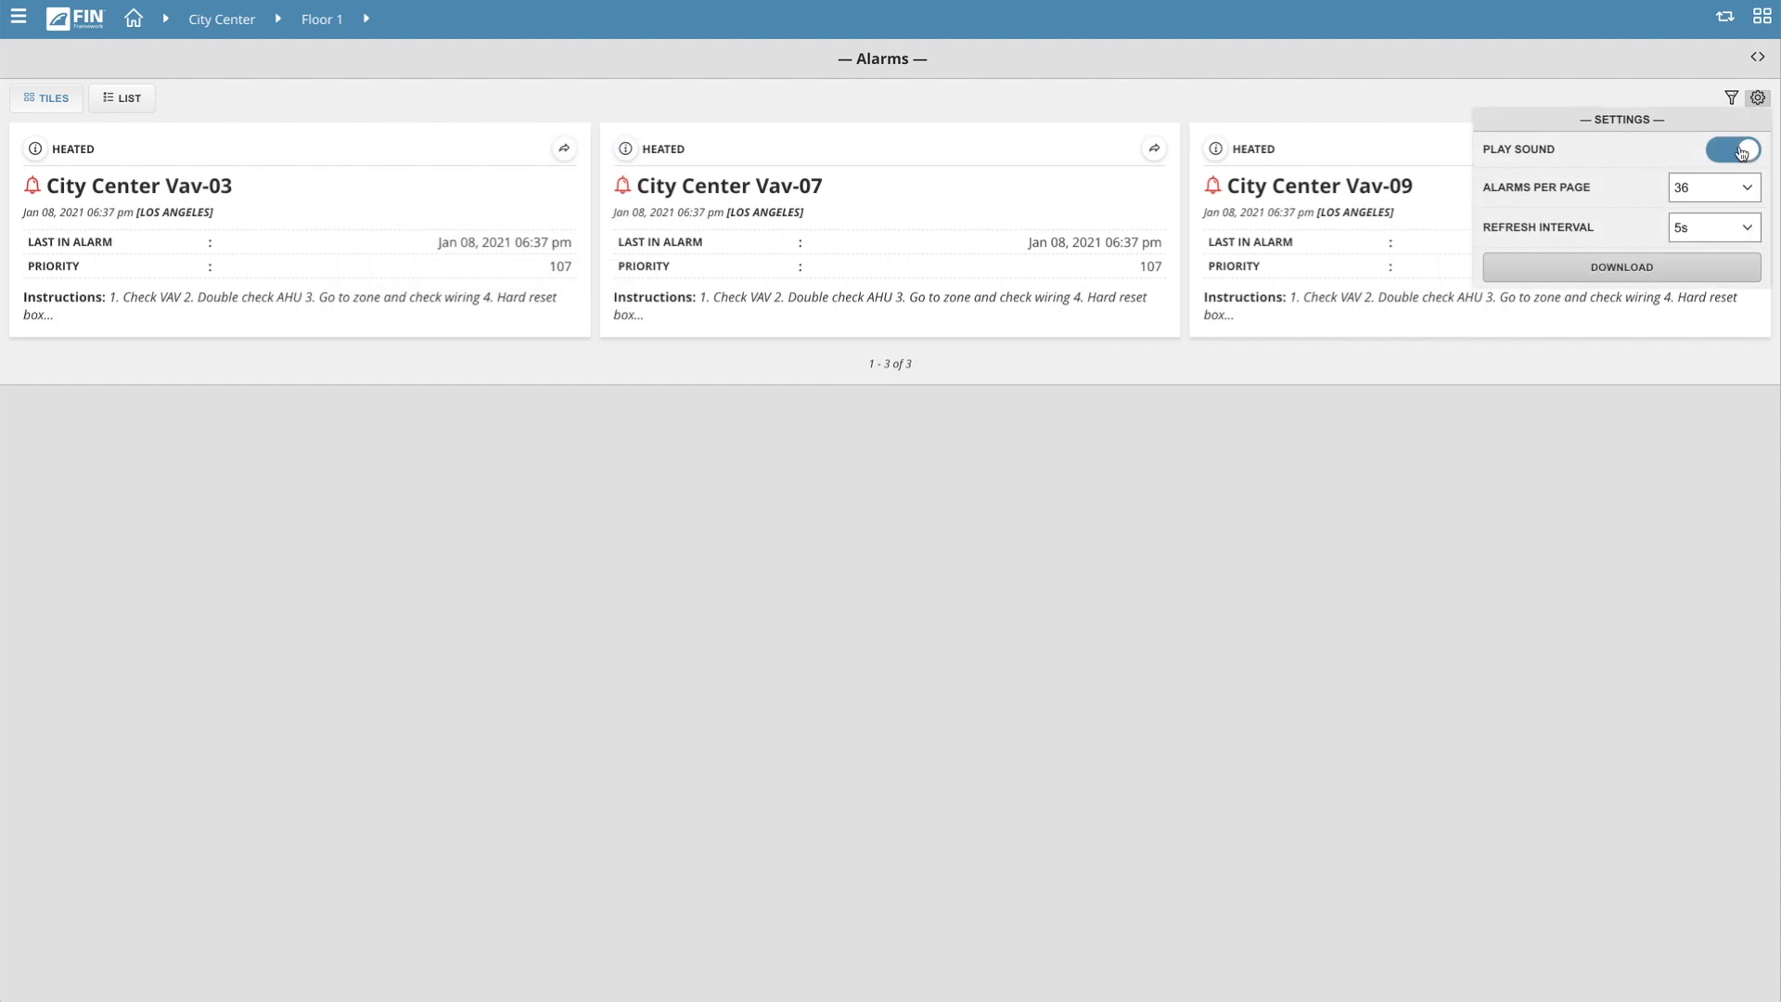
{"action": "left_click", "coordinate": [1740, 153]}
{"action": "left_click", "coordinate": [1741, 153]}
{"action": "left_click", "coordinate": [1730, 192]}
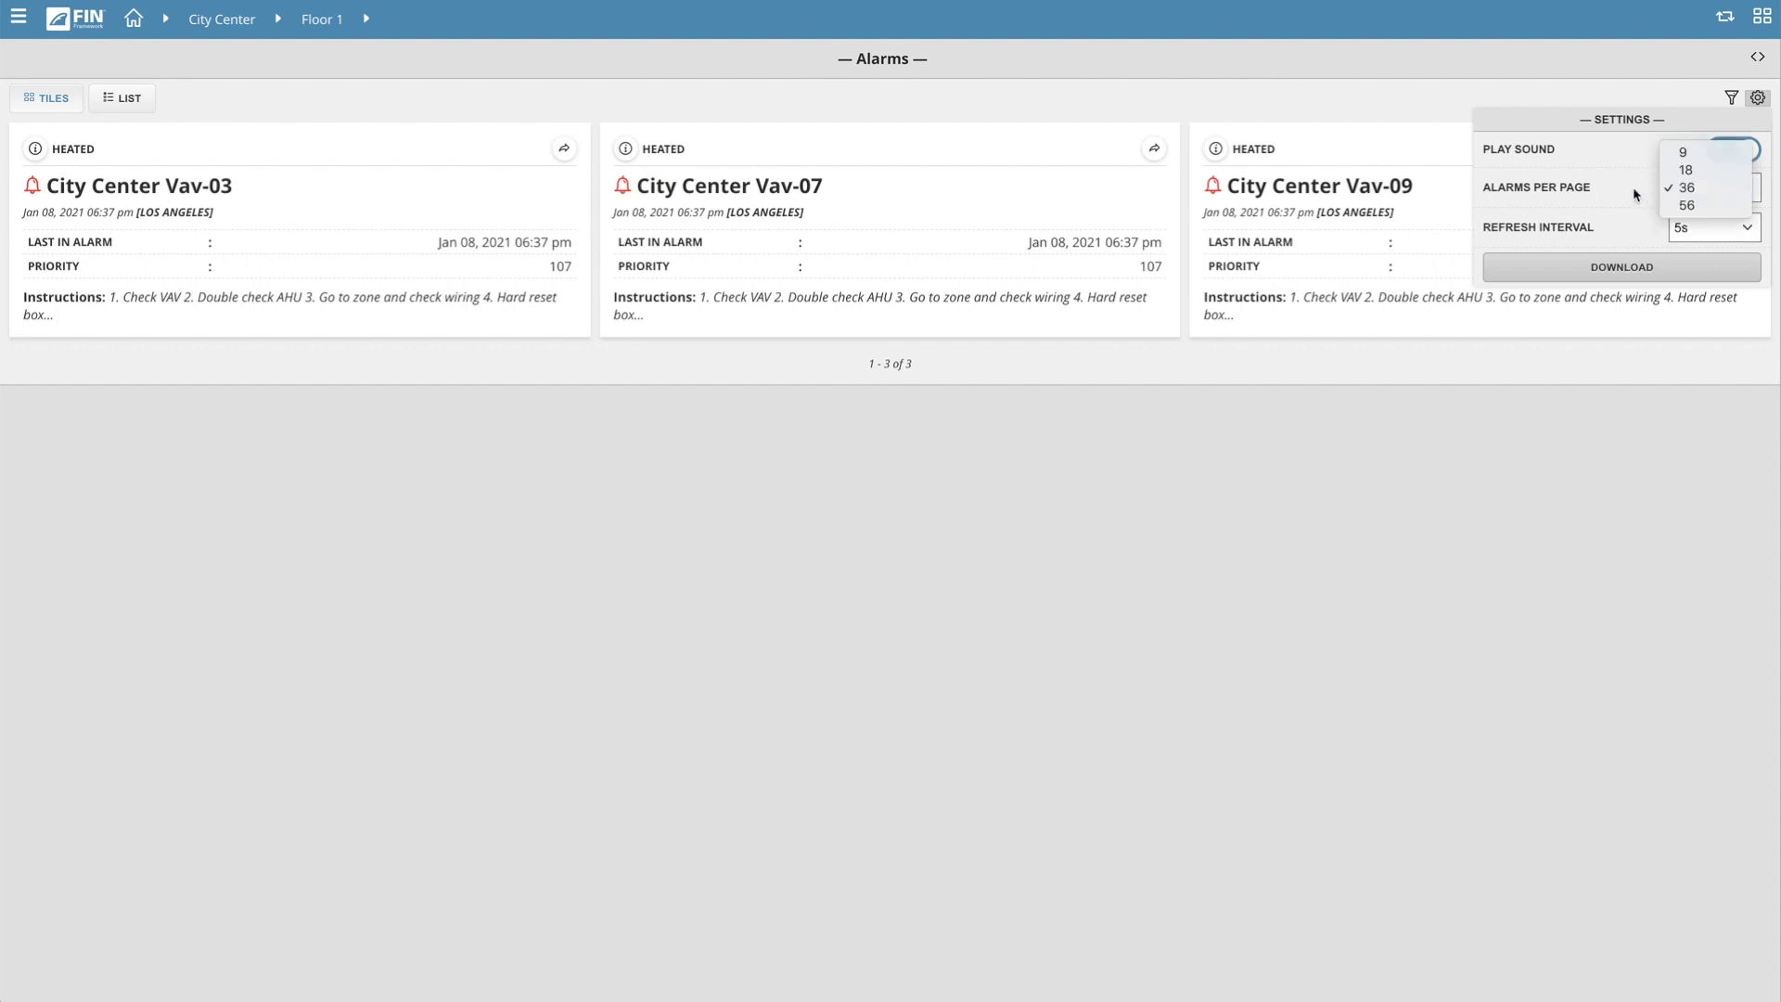
{"action": "left_click", "coordinate": [1635, 191]}
{"action": "left_click", "coordinate": [1724, 227]}
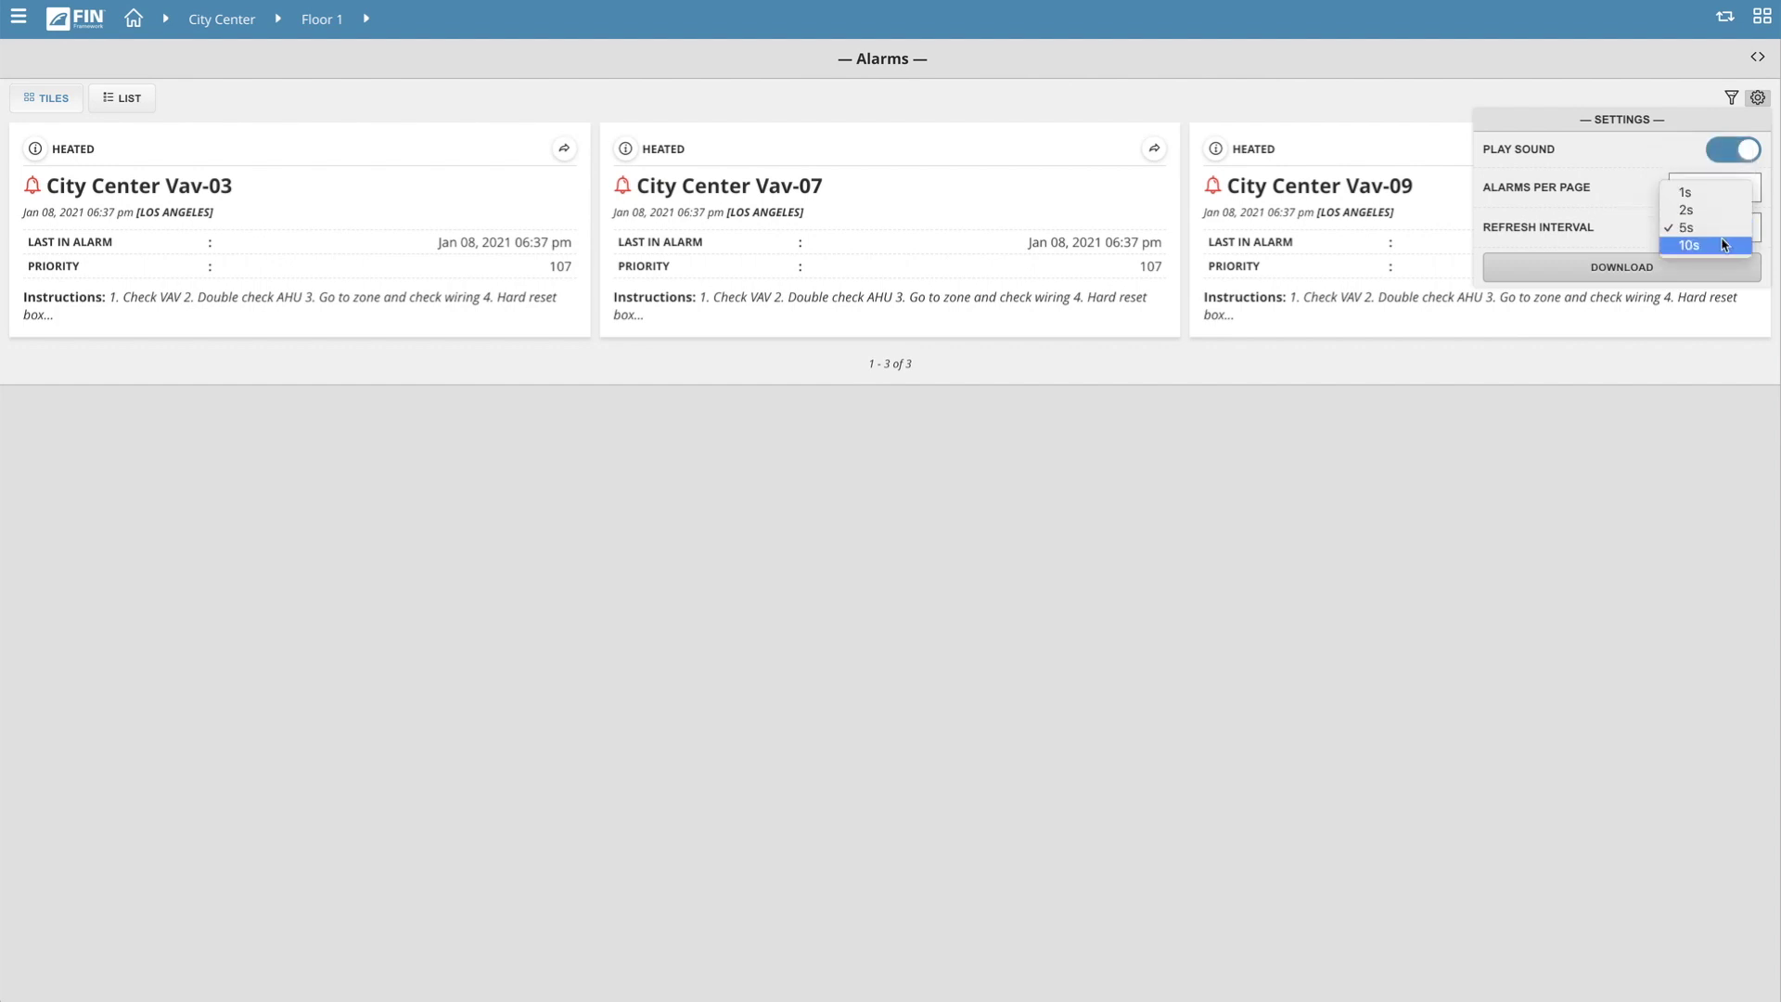
{"action": "left_click", "coordinate": [1610, 230]}
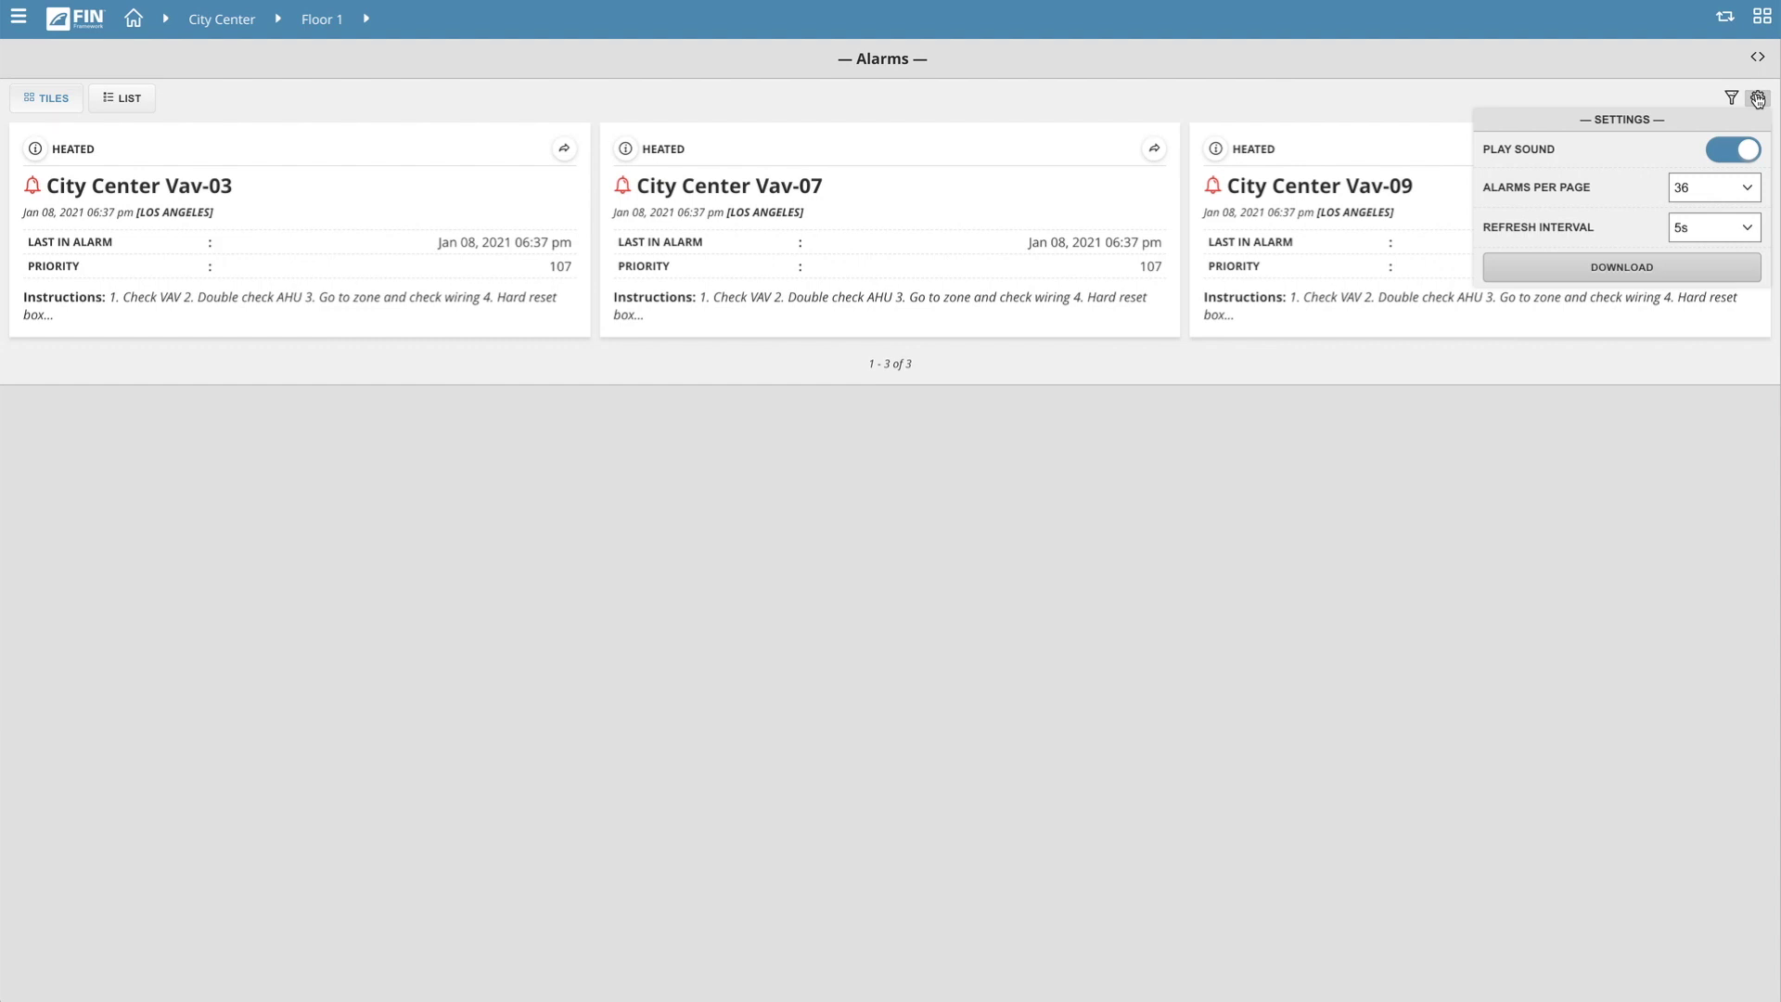
{"action": "left_click", "coordinate": [1758, 100]}
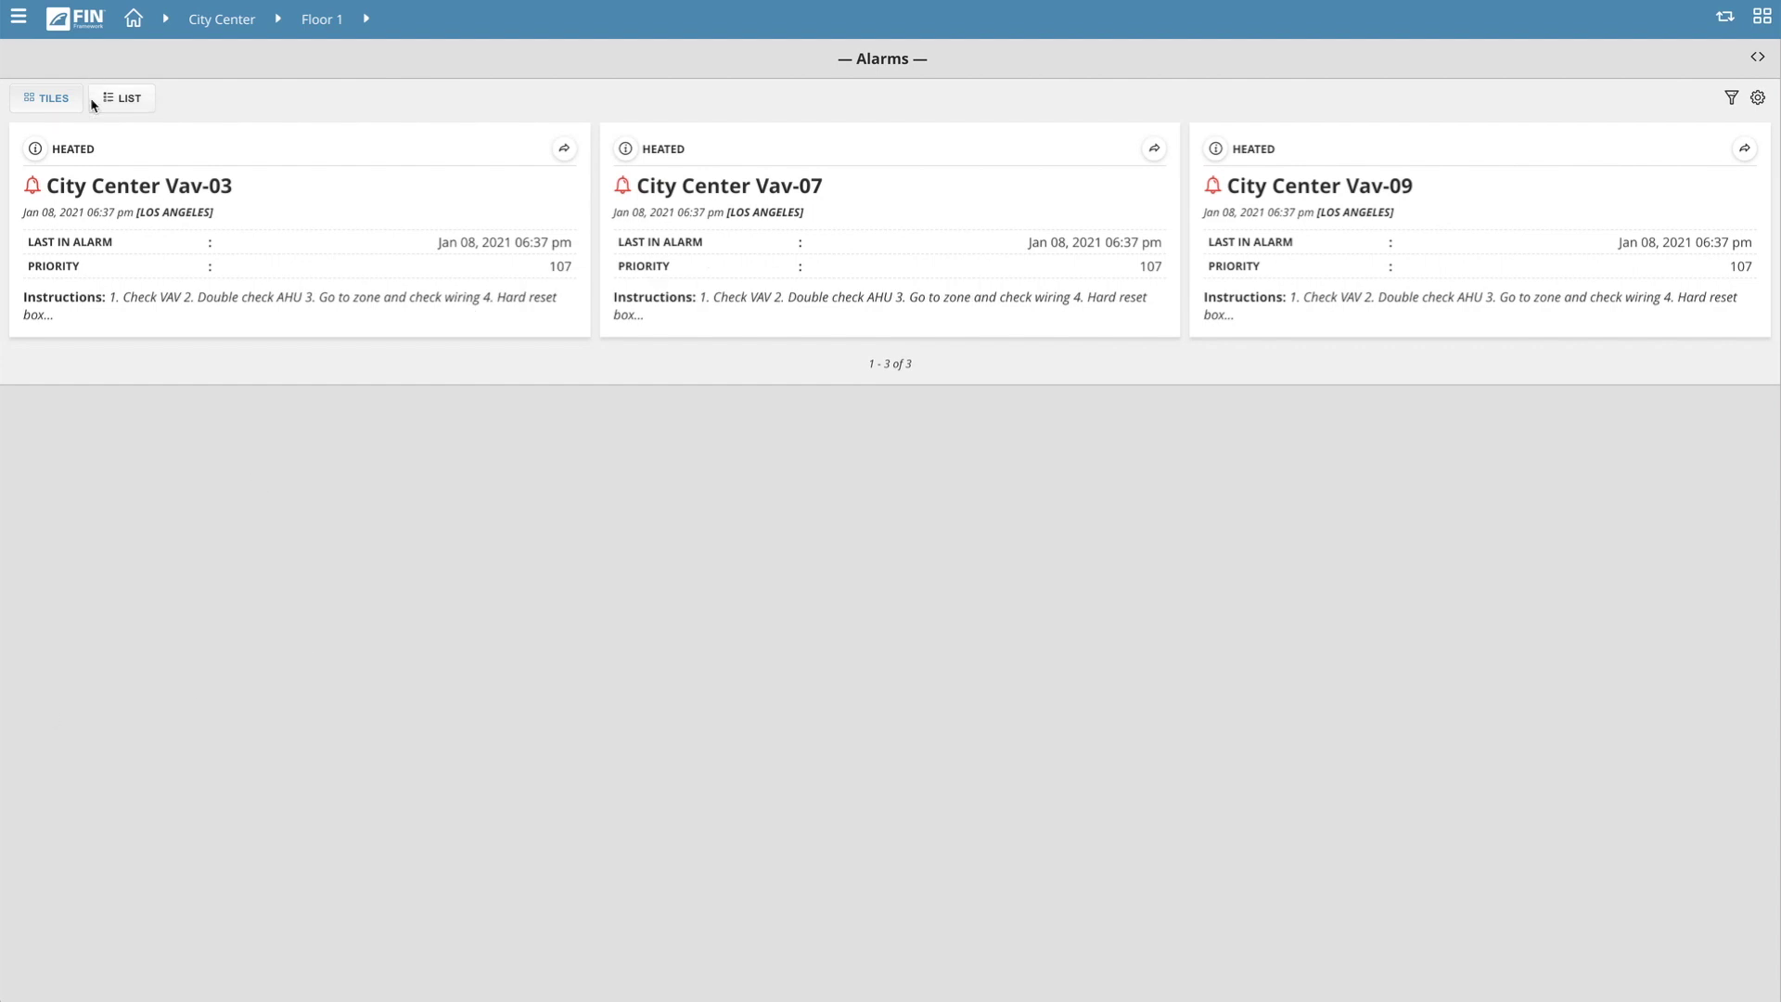
{"action": "left_click", "coordinate": [37, 150]}
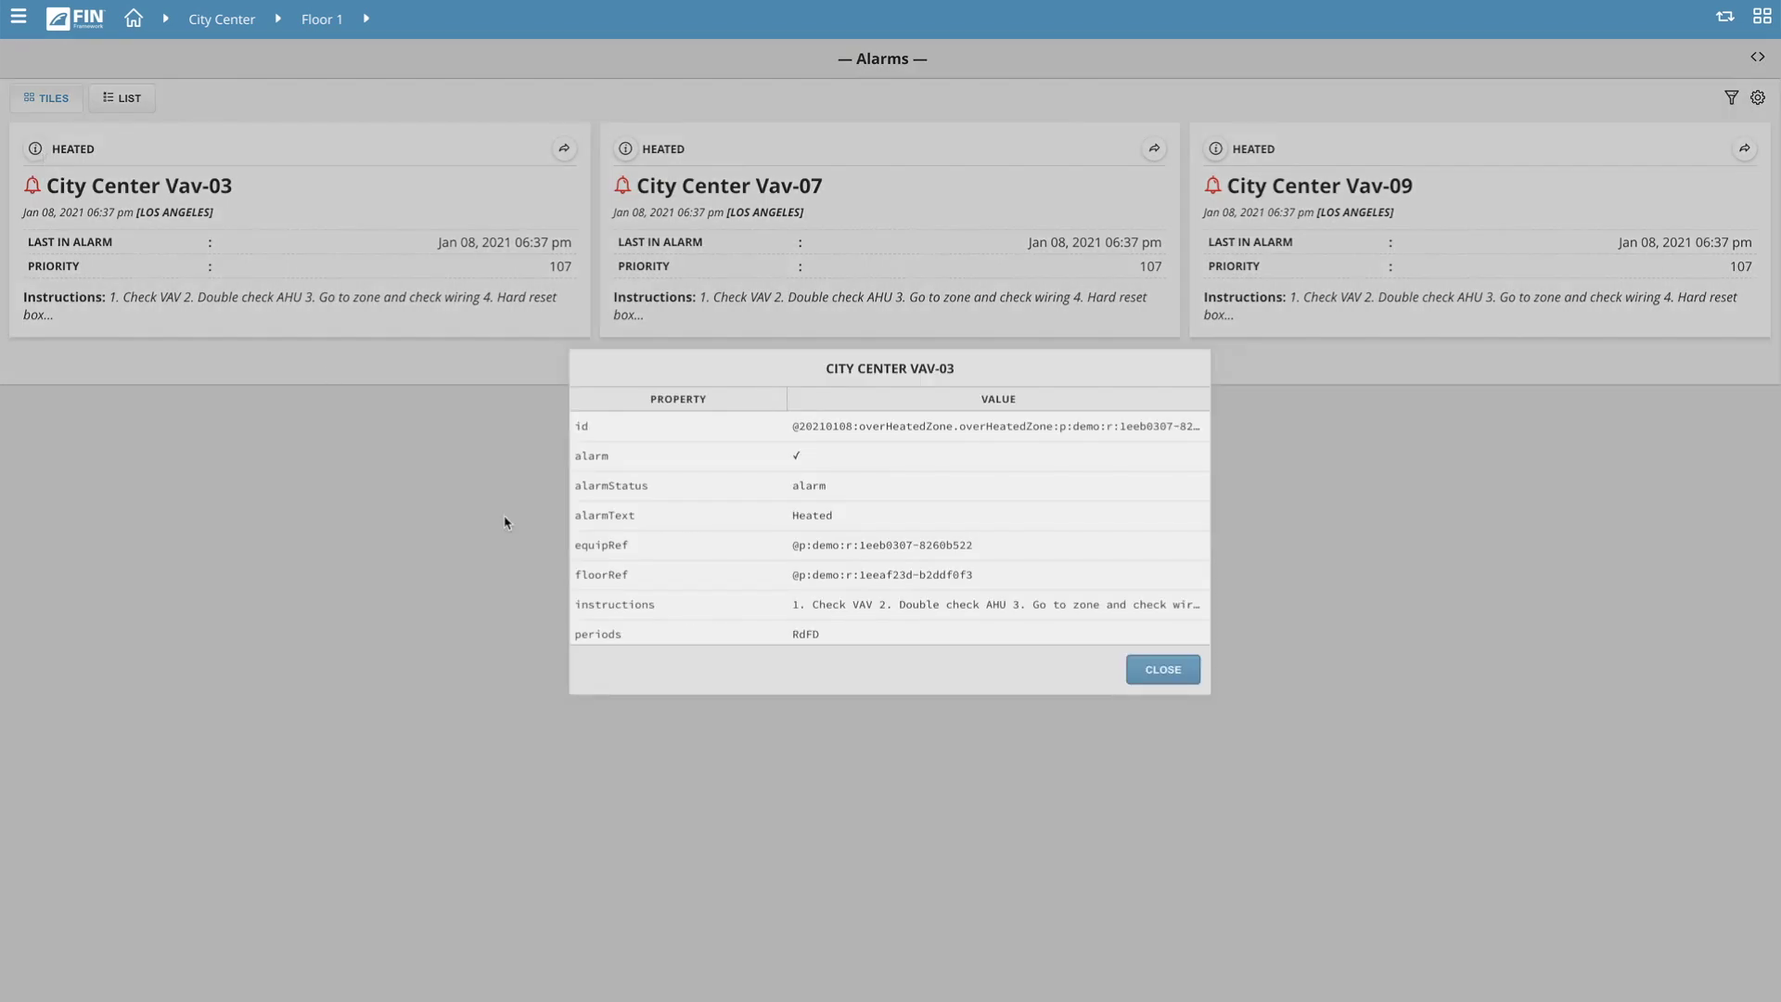
{"action": "scroll", "coordinate": [1034, 562], "scroll_direction": "down", "scroll_amount": 3}
{"action": "scroll", "coordinate": [1034, 562], "scroll_direction": "up", "scroll_amount": 3}
{"action": "scroll", "coordinate": [1033, 562], "scroll_direction": "down", "scroll_amount": 1}
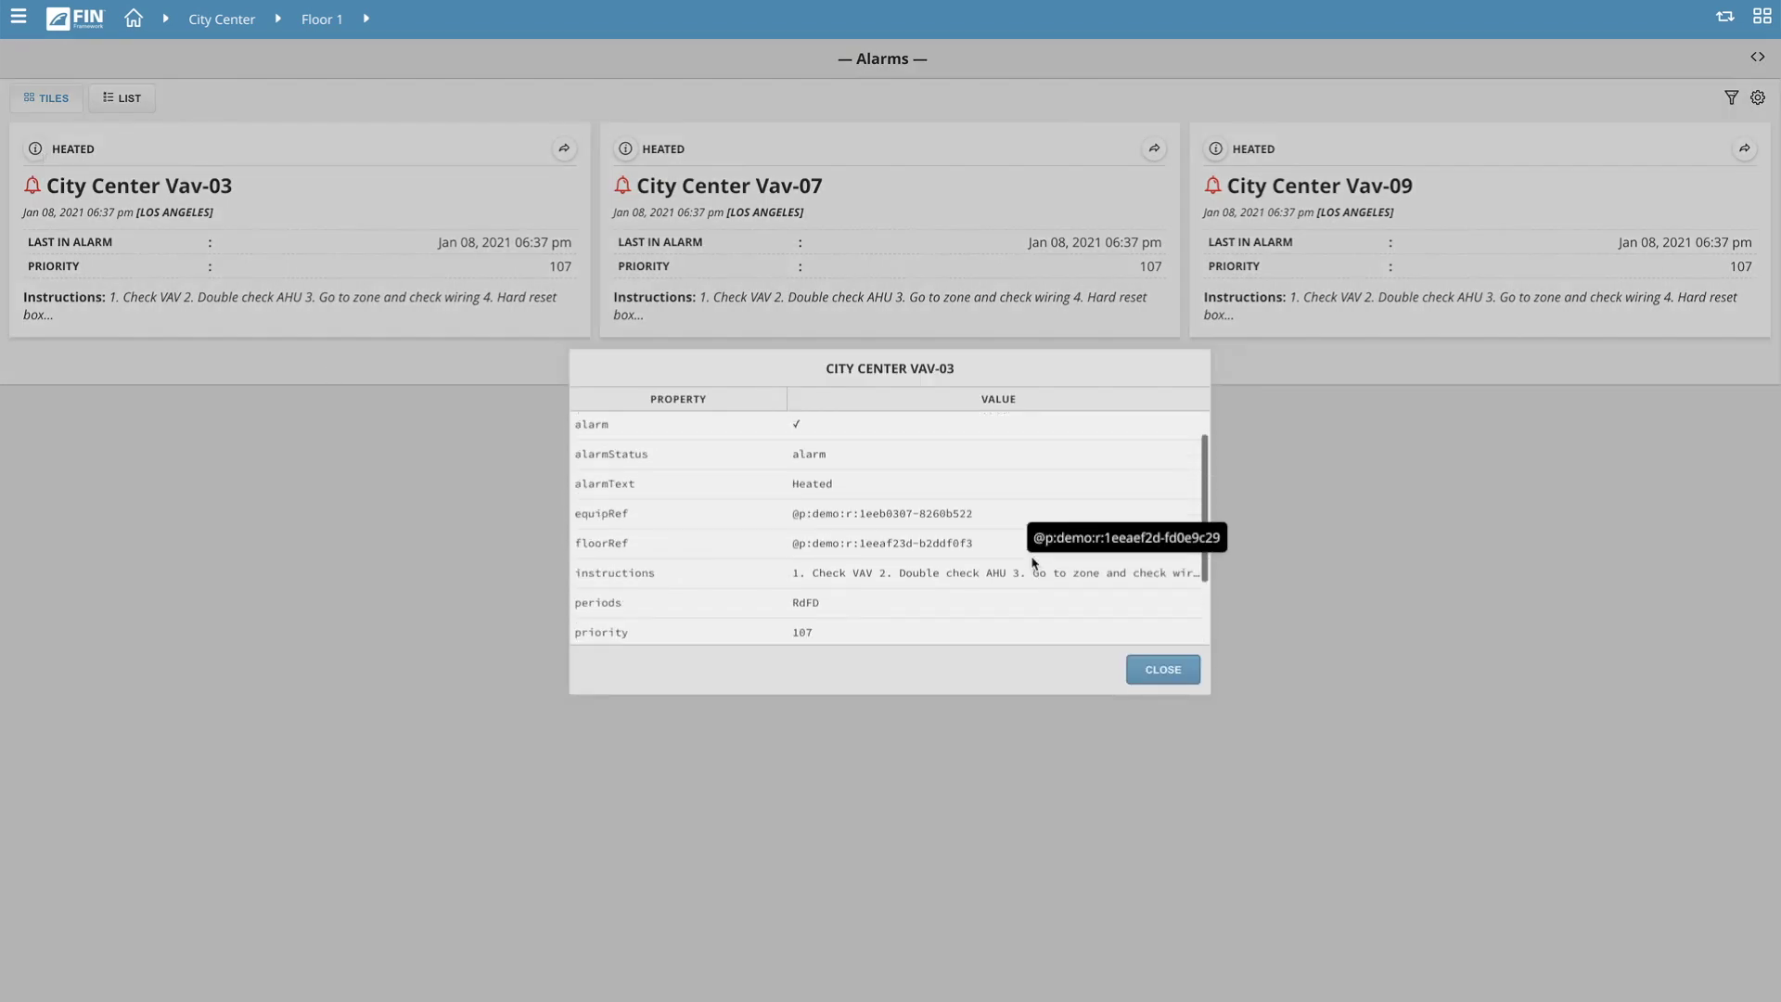
{"action": "scroll", "coordinate": [1034, 562], "scroll_direction": "down", "scroll_amount": 3}
{"action": "scroll", "coordinate": [1033, 557], "scroll_direction": "up", "scroll_amount": 4}
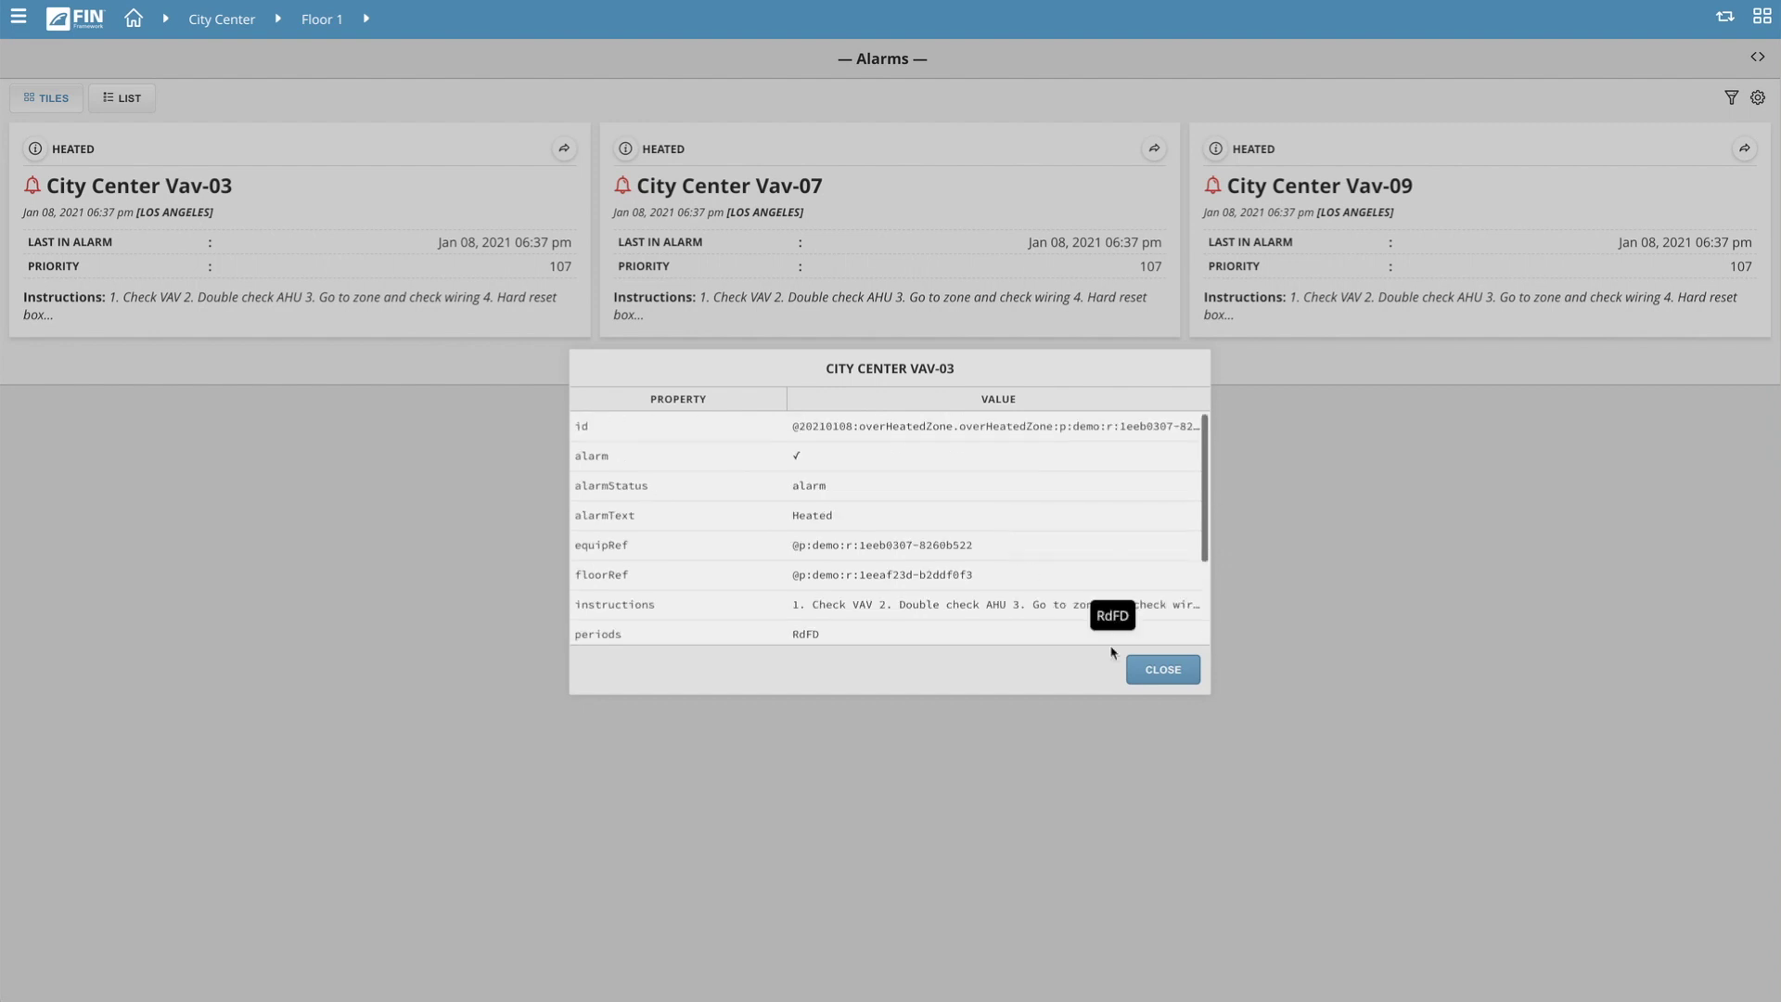
{"action": "left_click", "coordinate": [1175, 676]}
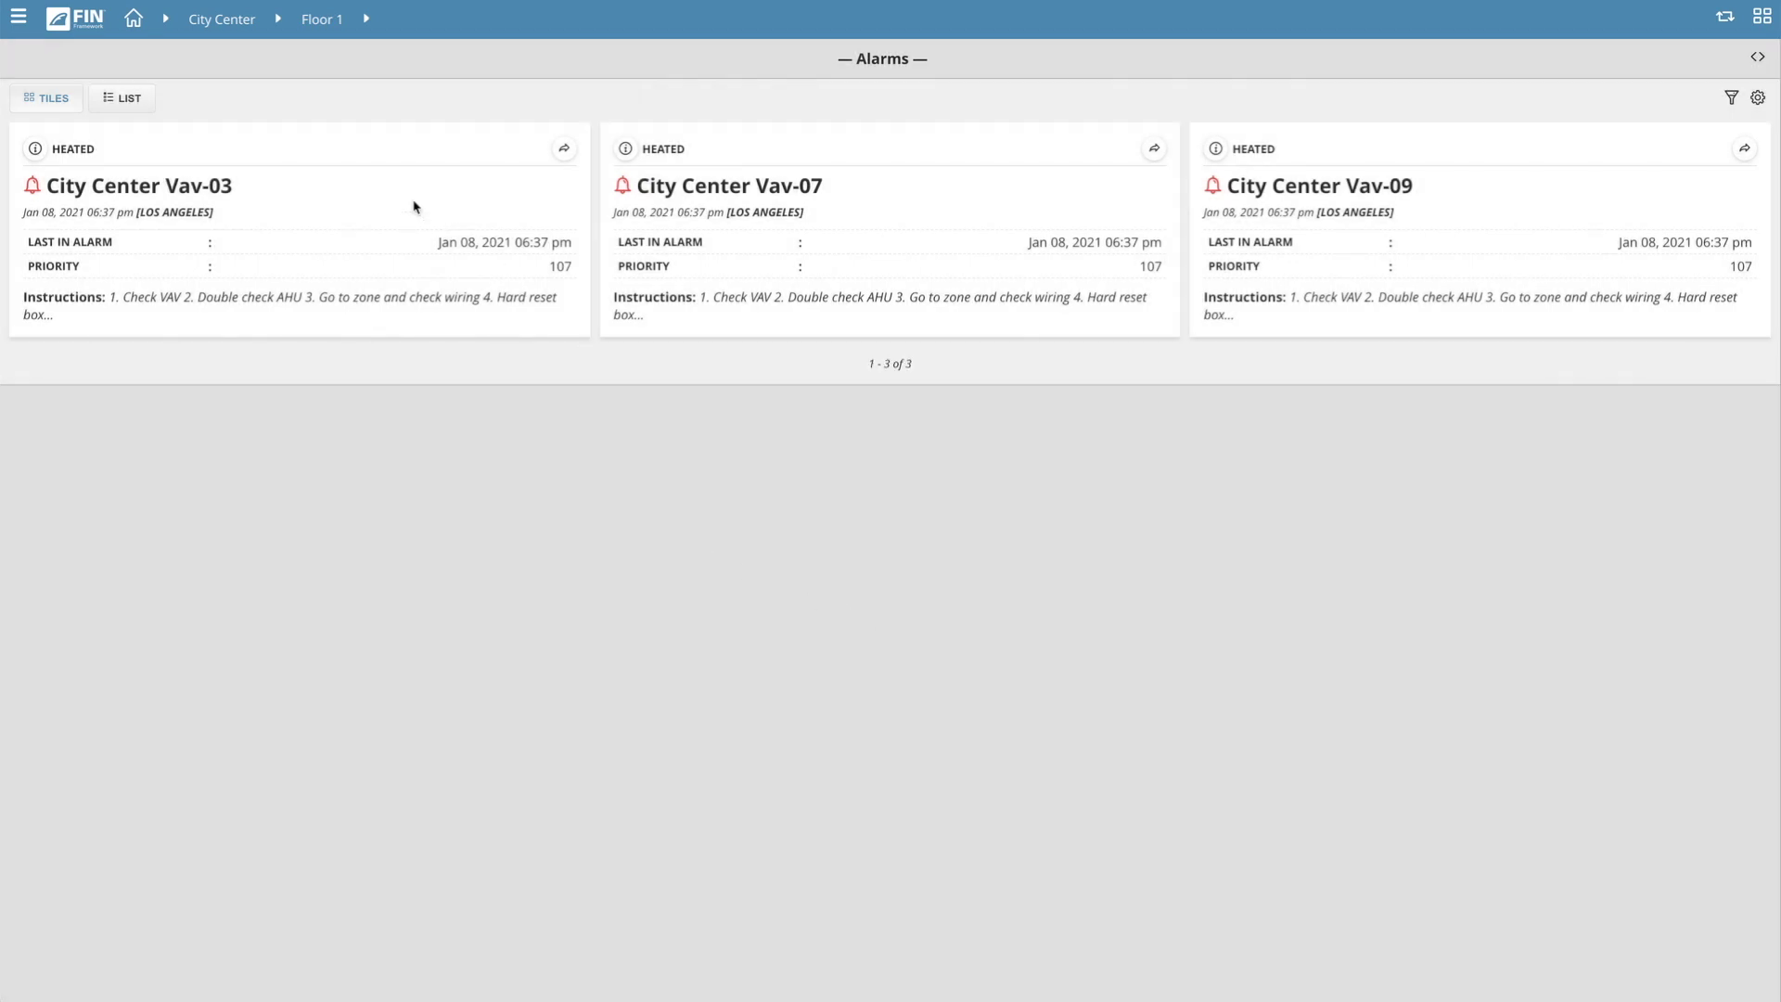
Step: Jump from the Vav-03 alarm tile's actions to its City Center equipment graphic
{"action": "left_click", "coordinate": [564, 150]}
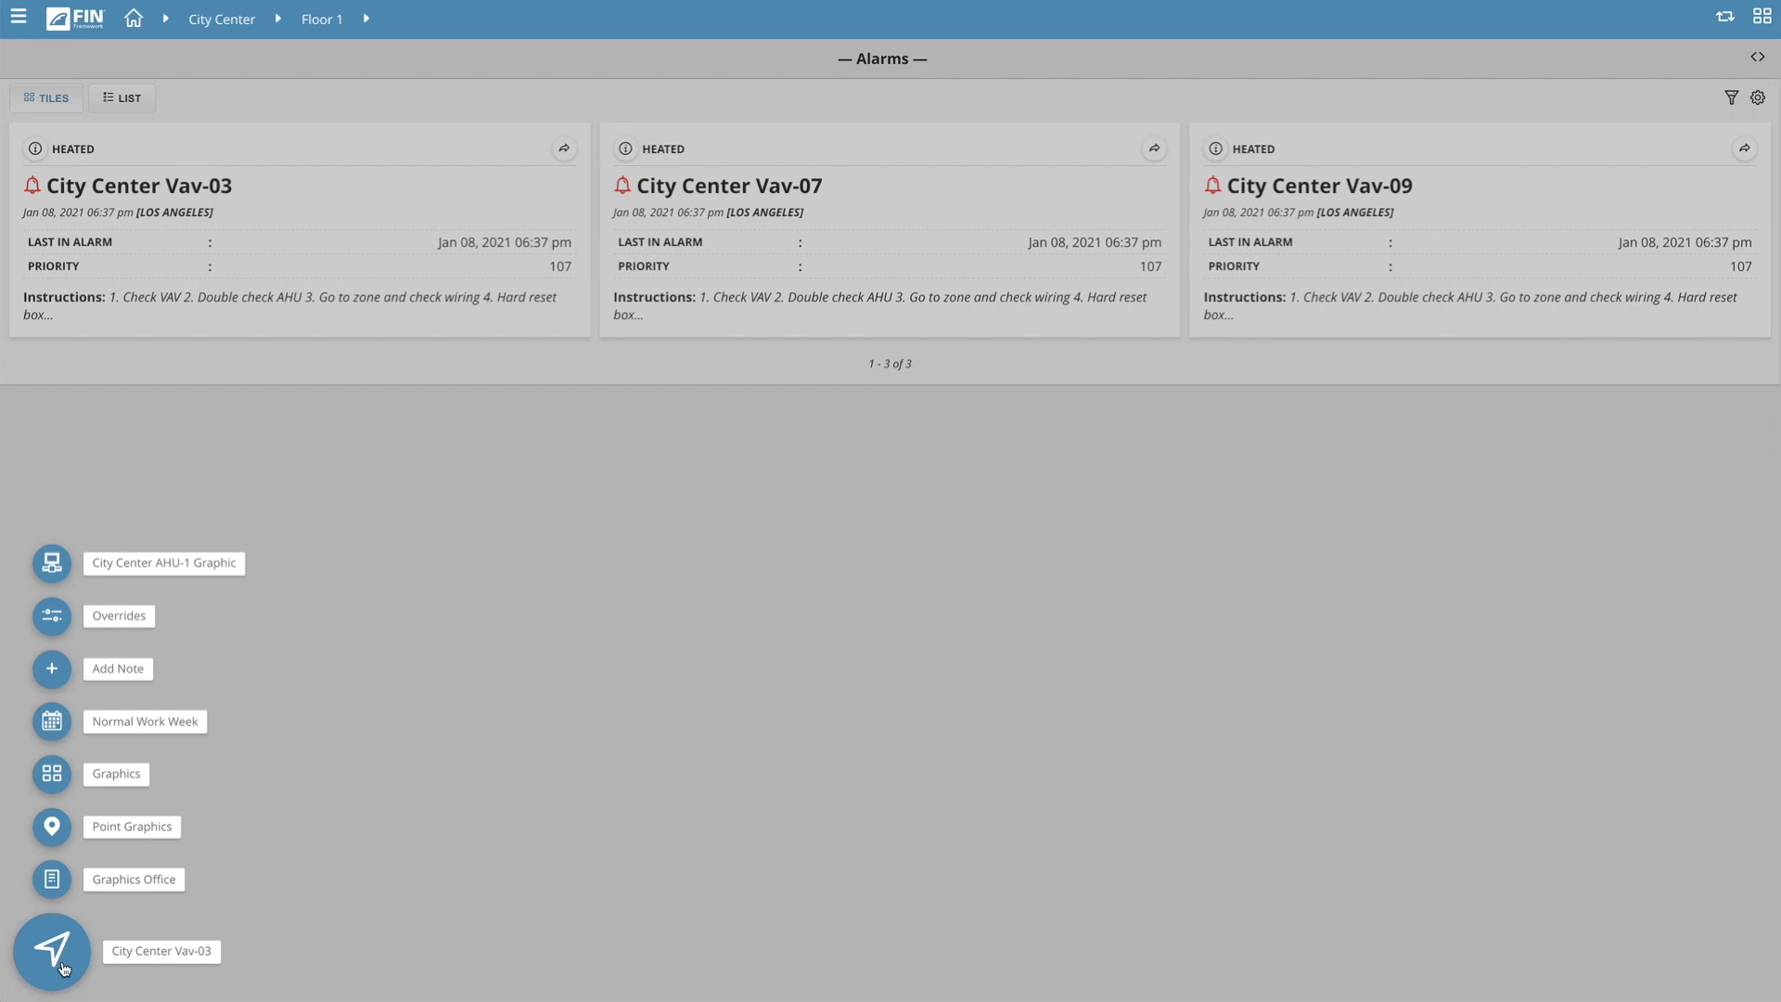
{"action": "left_click", "coordinate": [63, 968]}
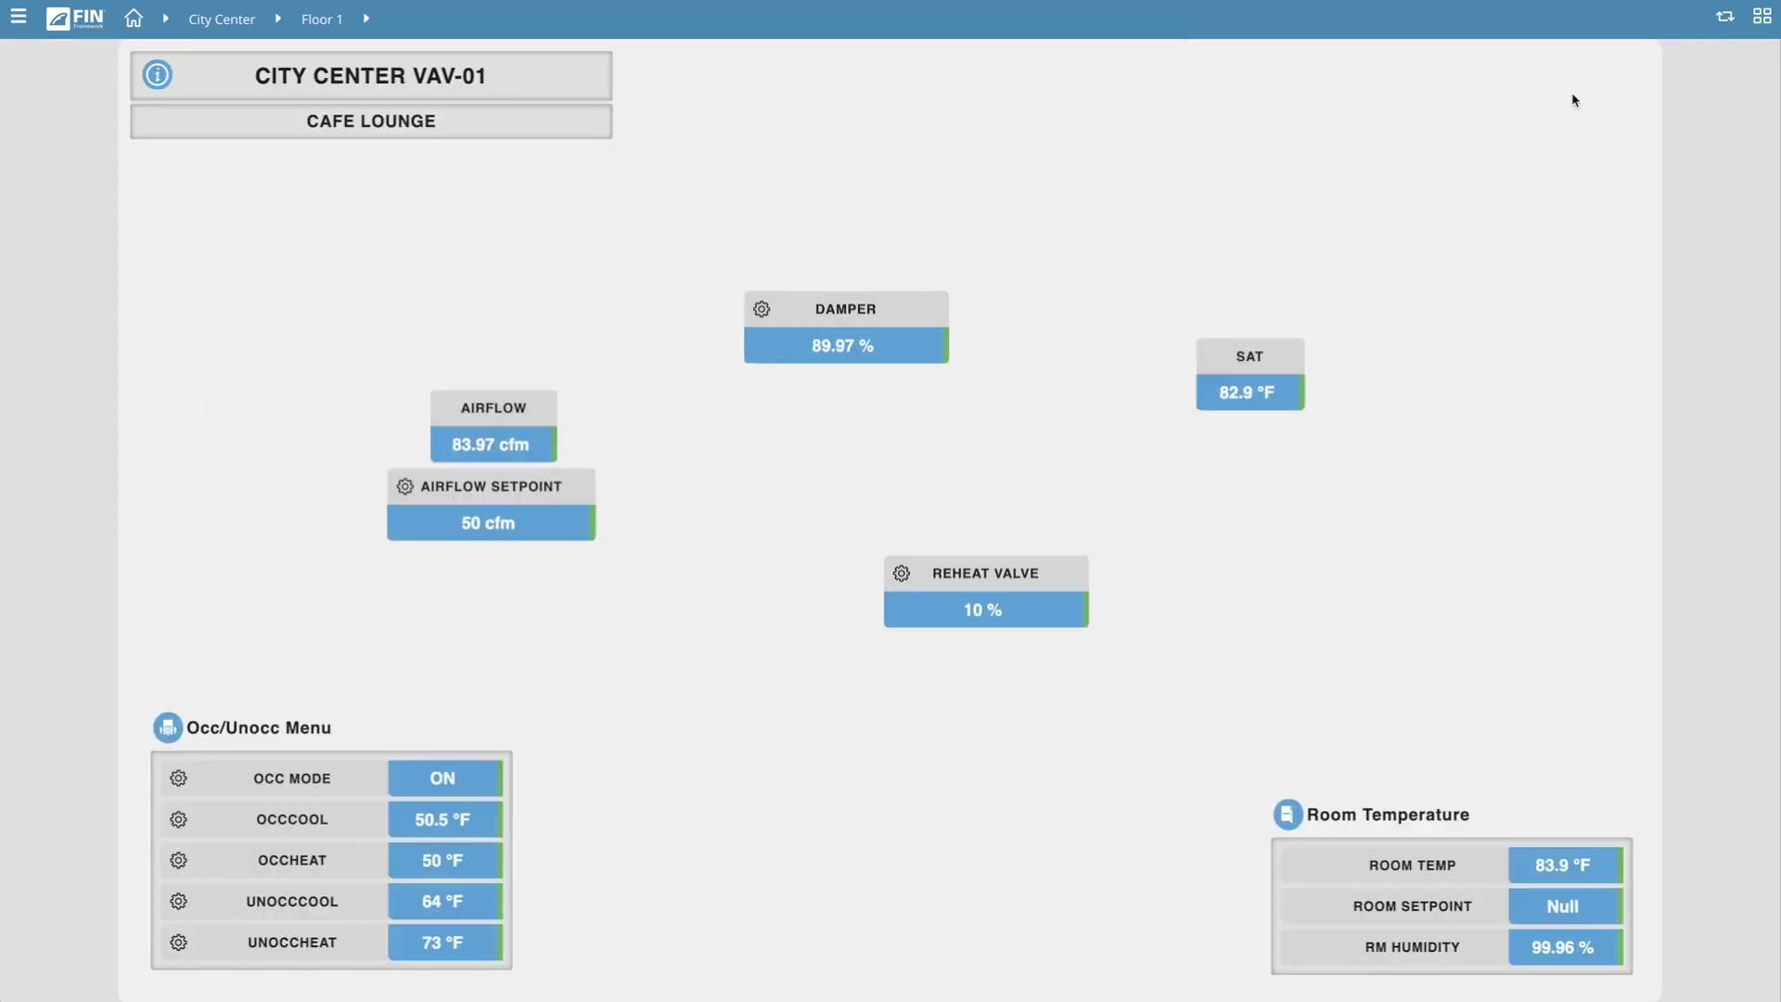
Step: Show the alarm tiles beside the VAV-03 graphic and list the Floor 1 equipment
{"action": "left_click", "coordinate": [1765, 19]}
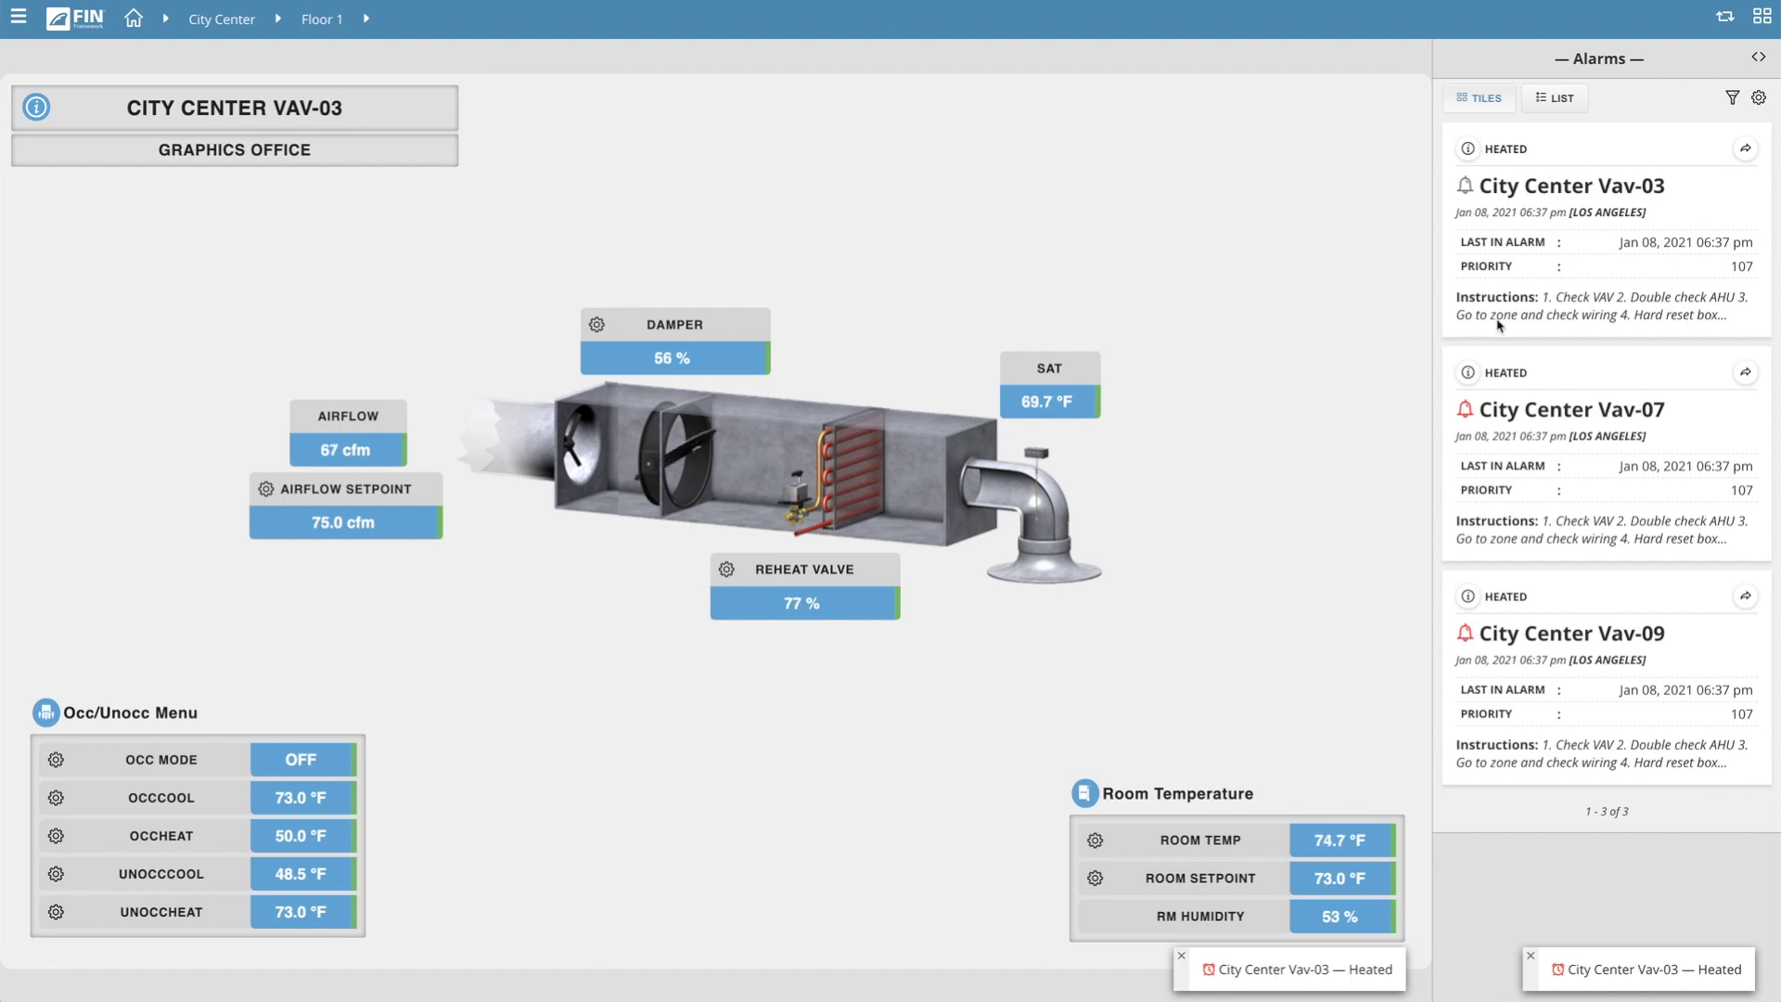
{"action": "left_click", "coordinate": [366, 18]}
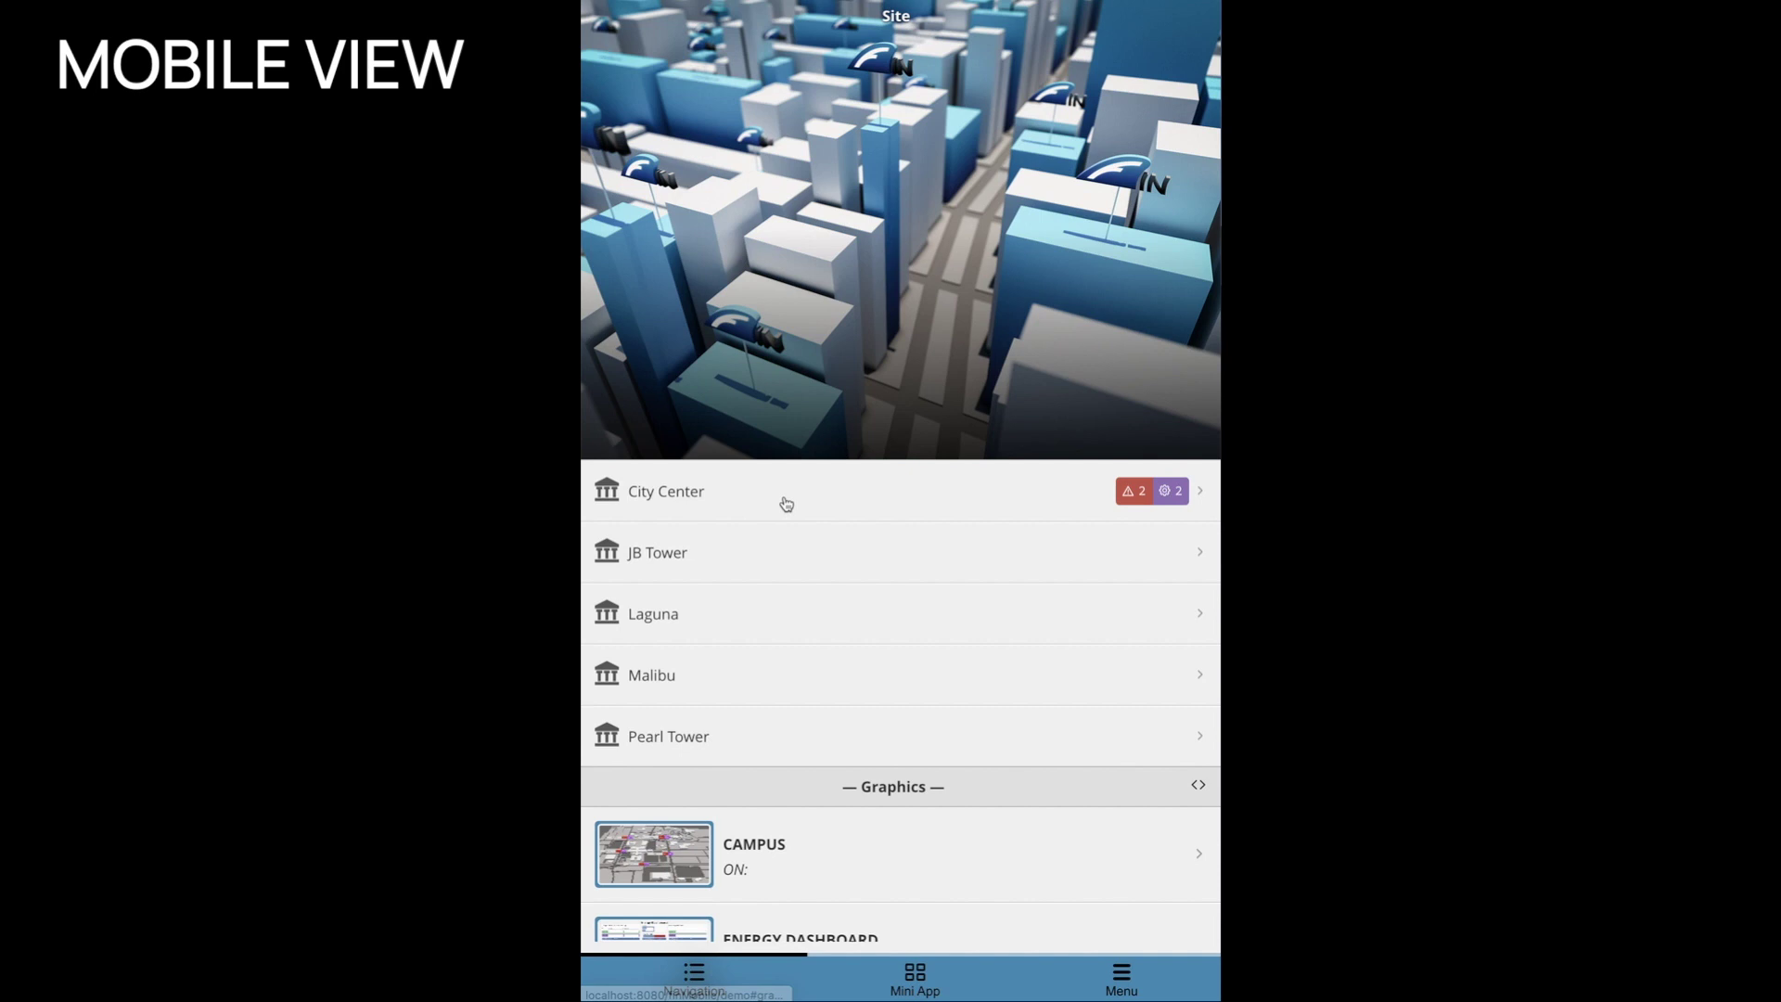
Step: In mobile view, go to City Center Floor 1 and open Alarms from the apps menu
{"action": "left_click", "coordinate": [786, 504]}
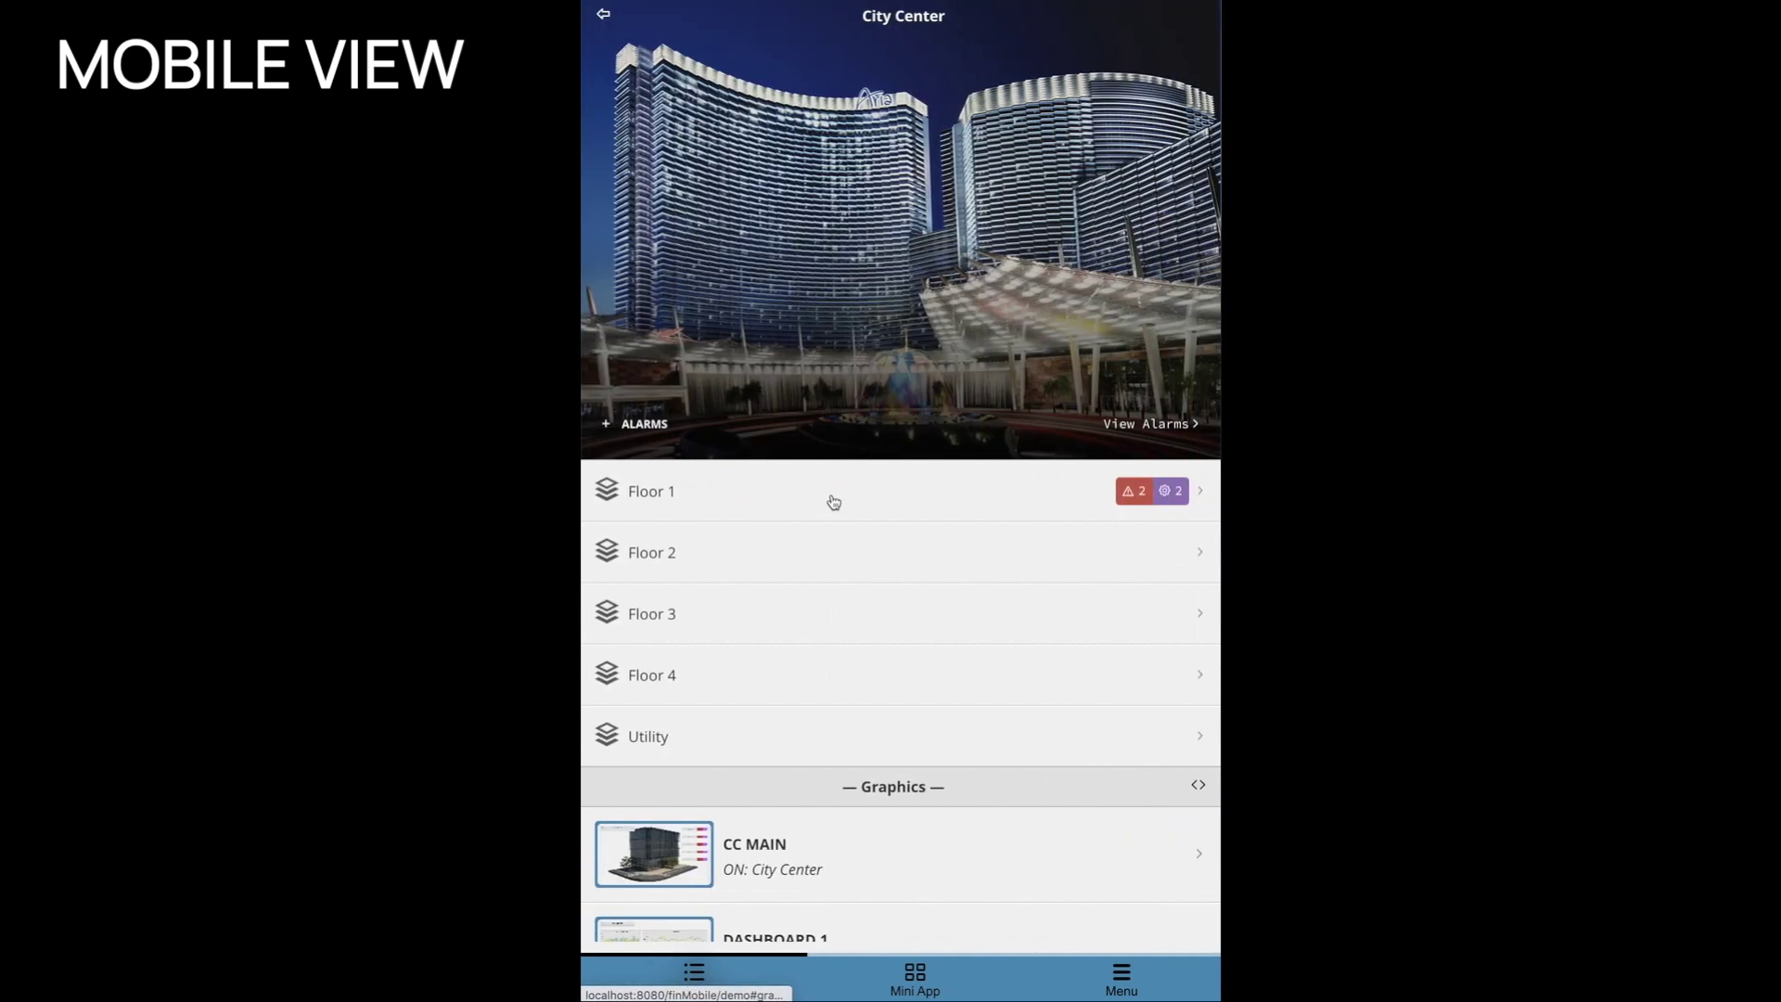
{"action": "left_click", "coordinate": [833, 501]}
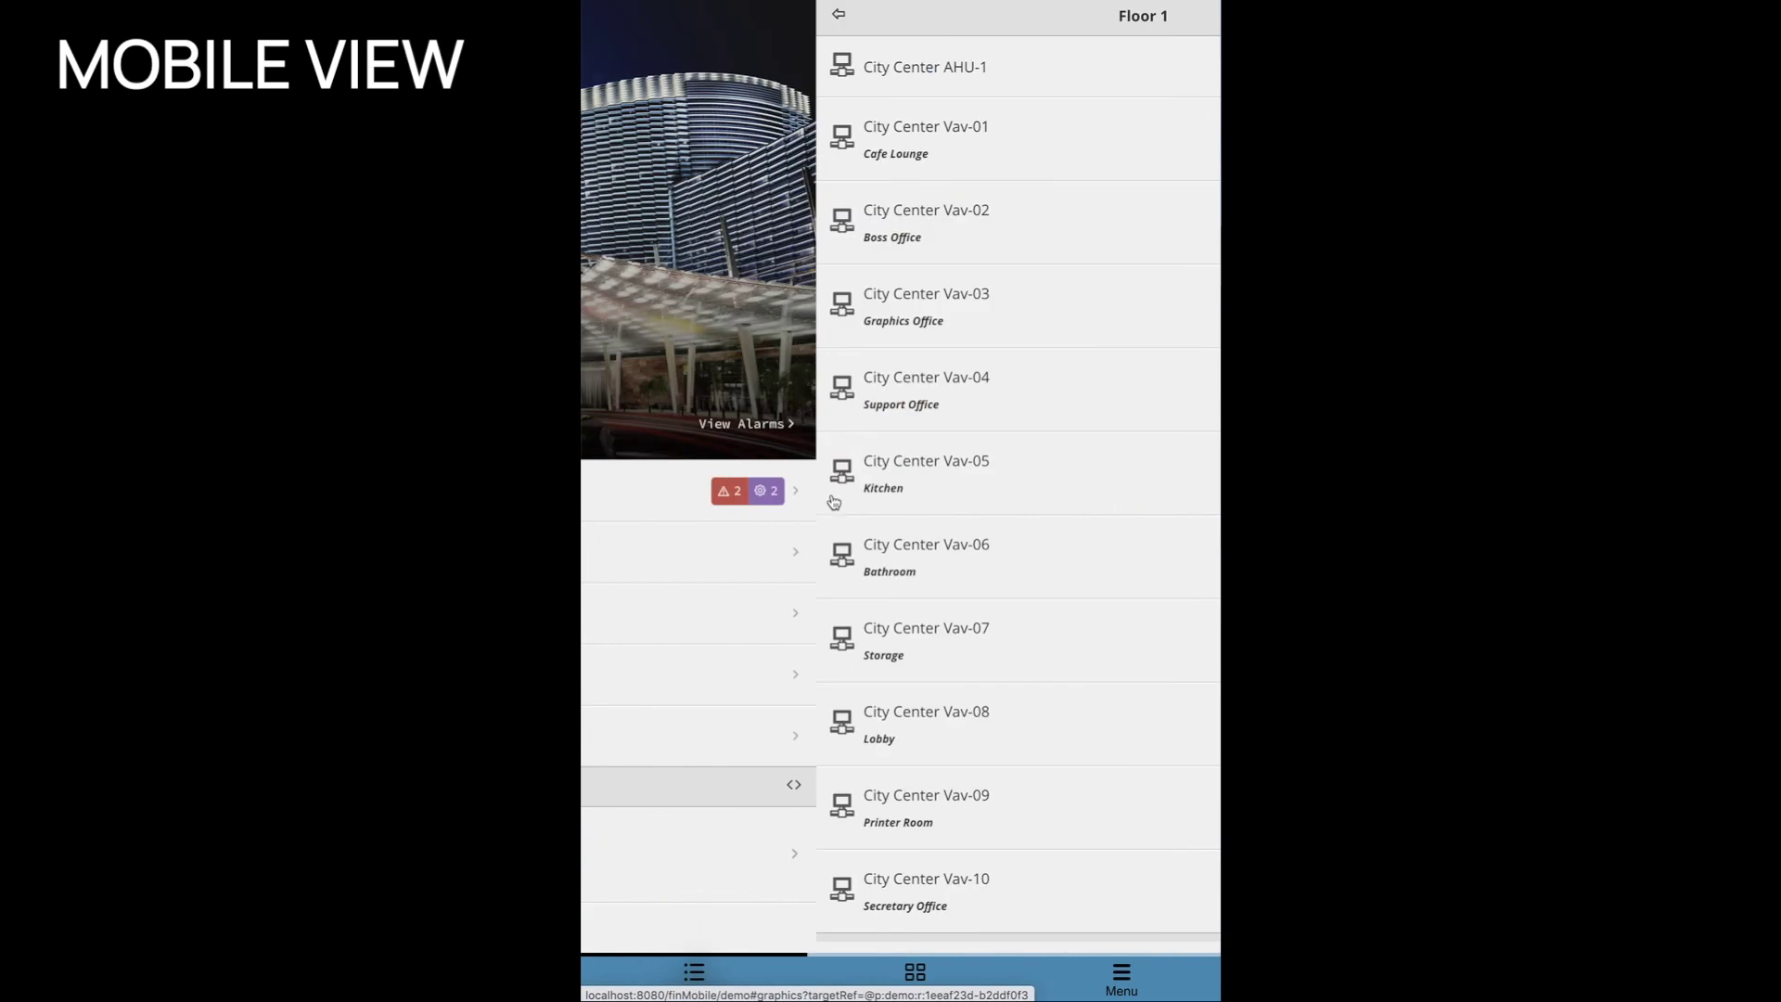
{"action": "left_click", "coordinate": [1138, 993]}
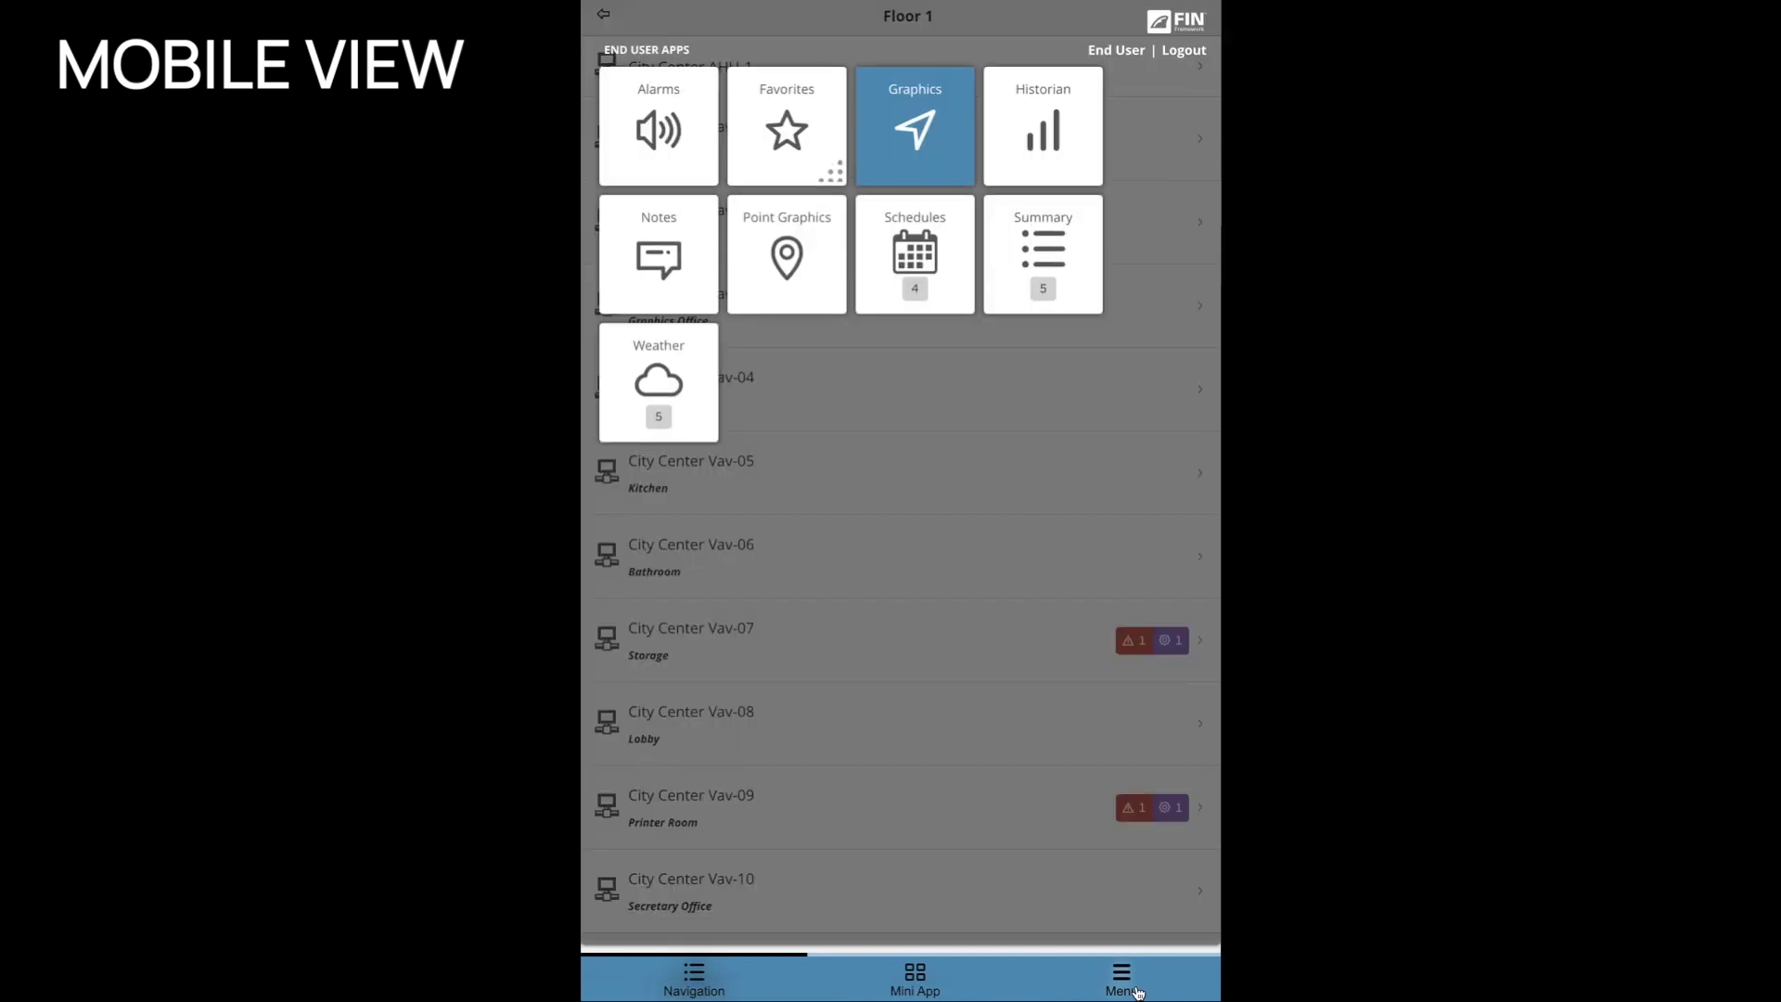
{"action": "left_click", "coordinate": [682, 141]}
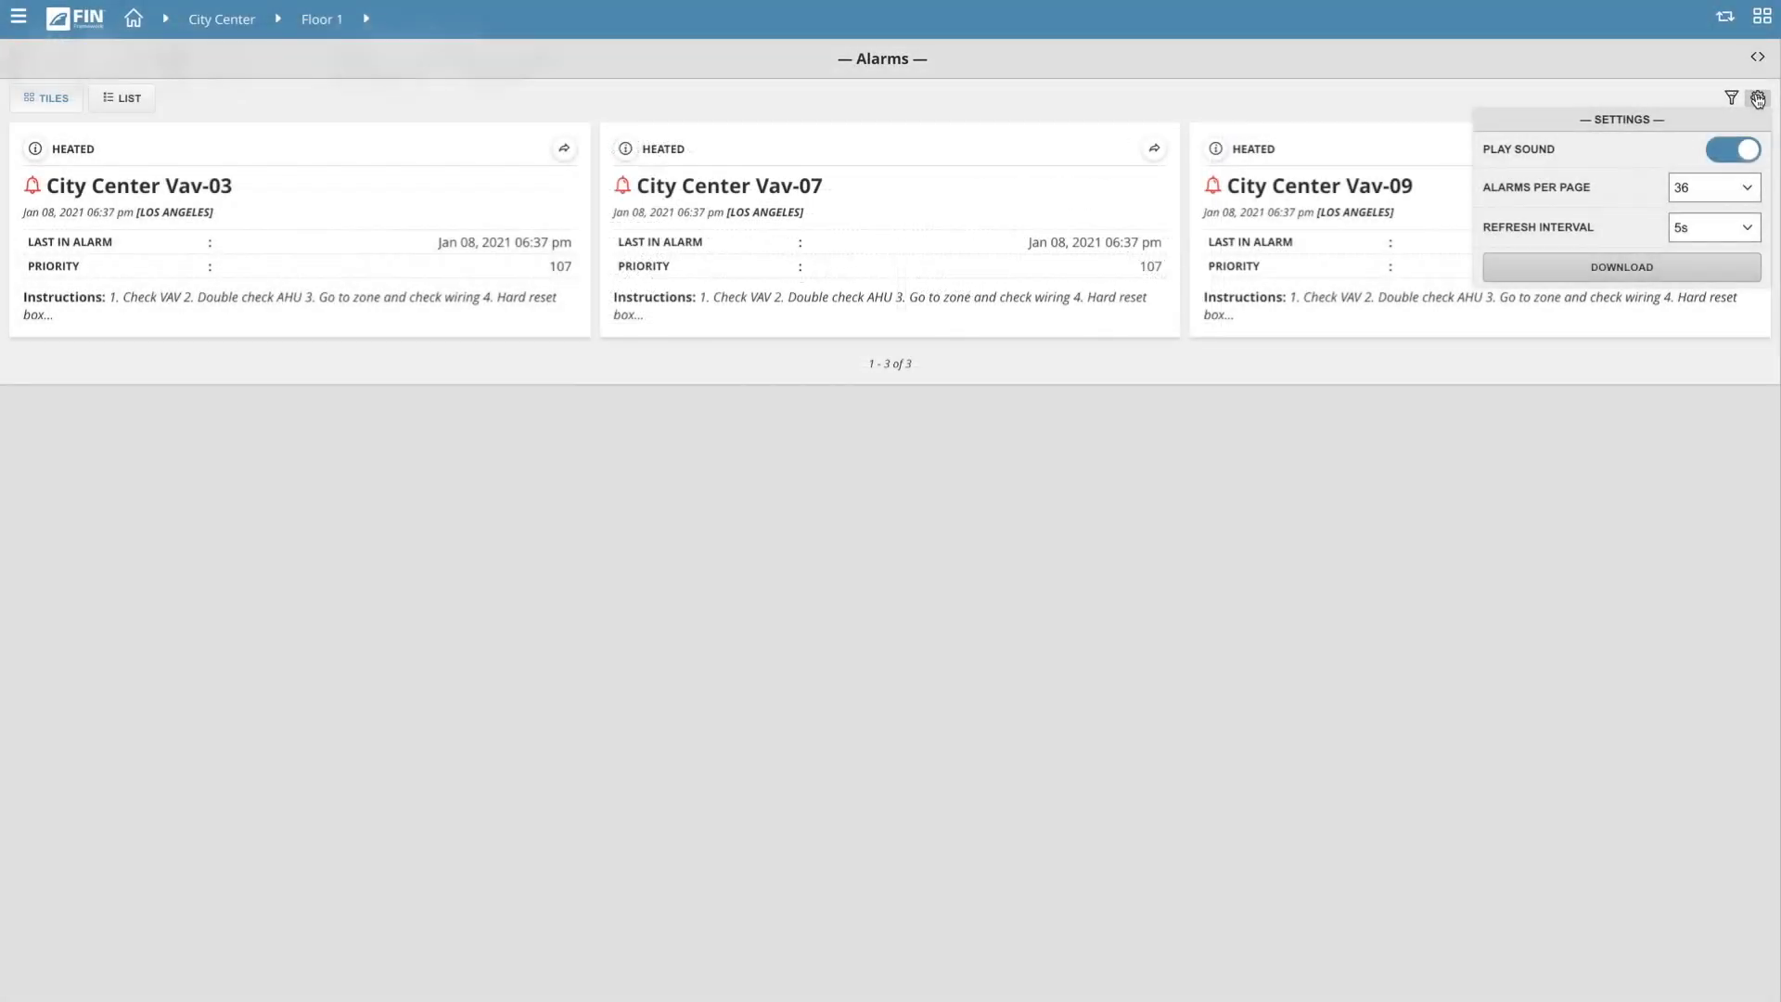
Step: Close the alarm Settings panel, leaving the three Floor 1 Vav alarm tiles
{"action": "left_click", "coordinate": [1758, 99]}
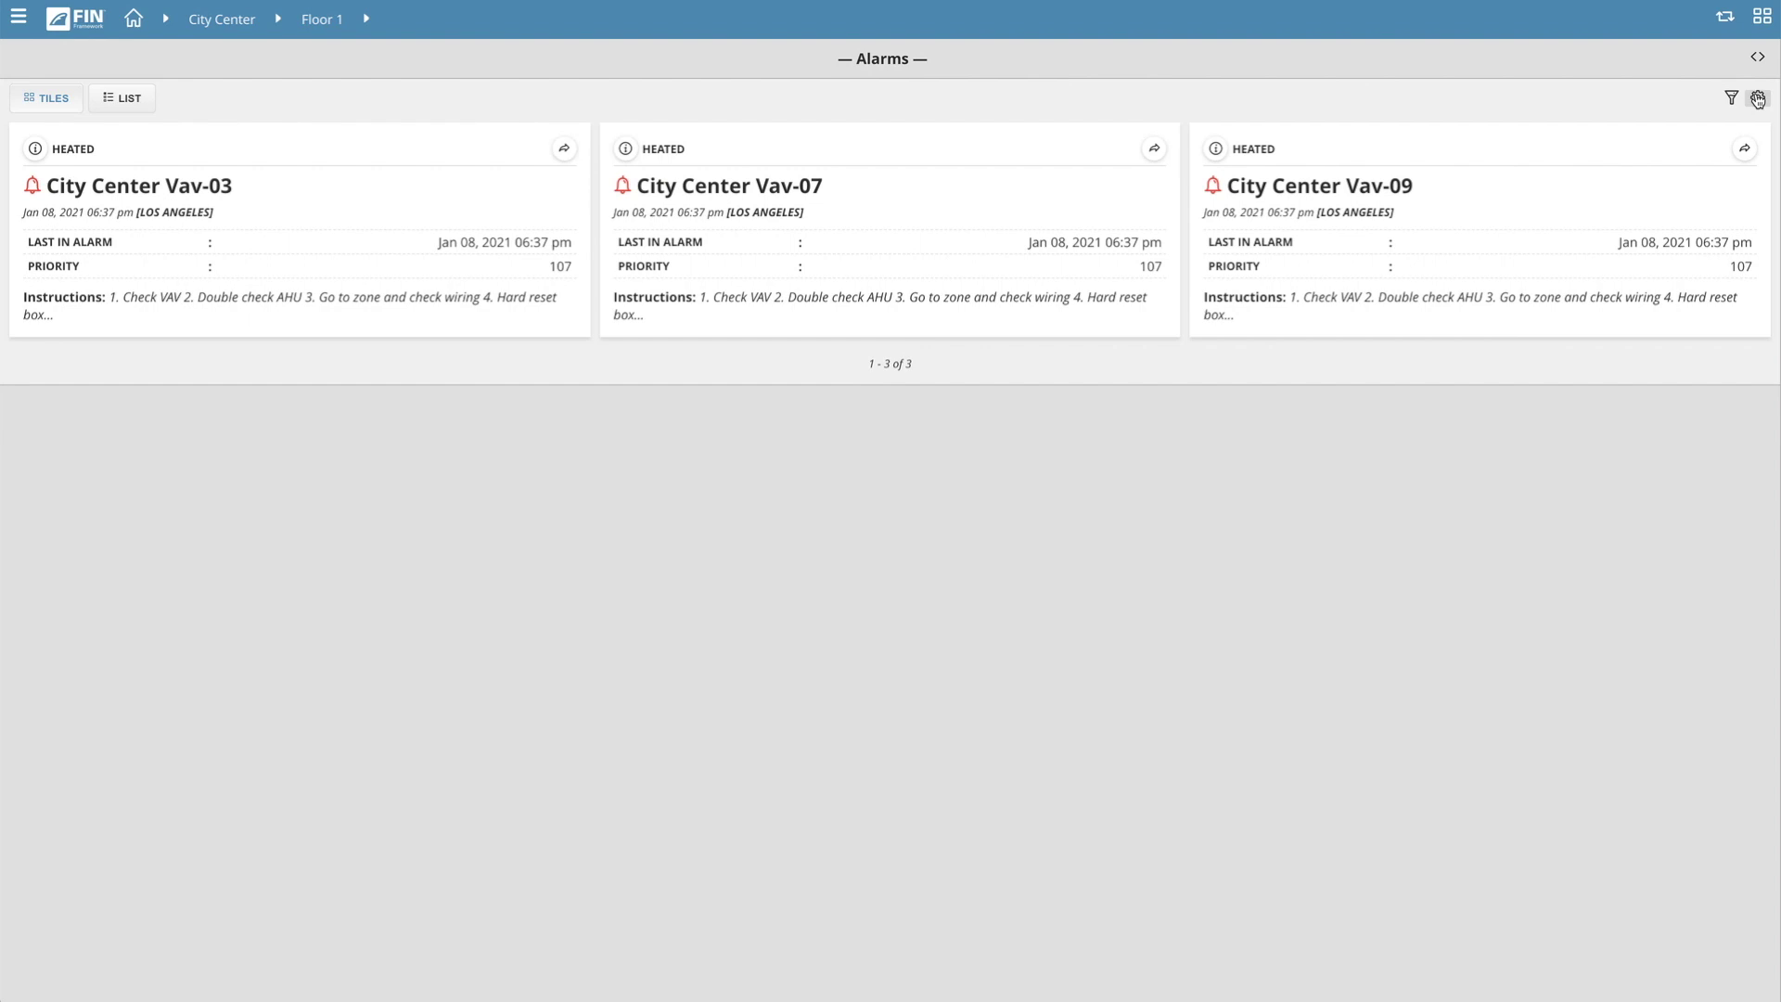